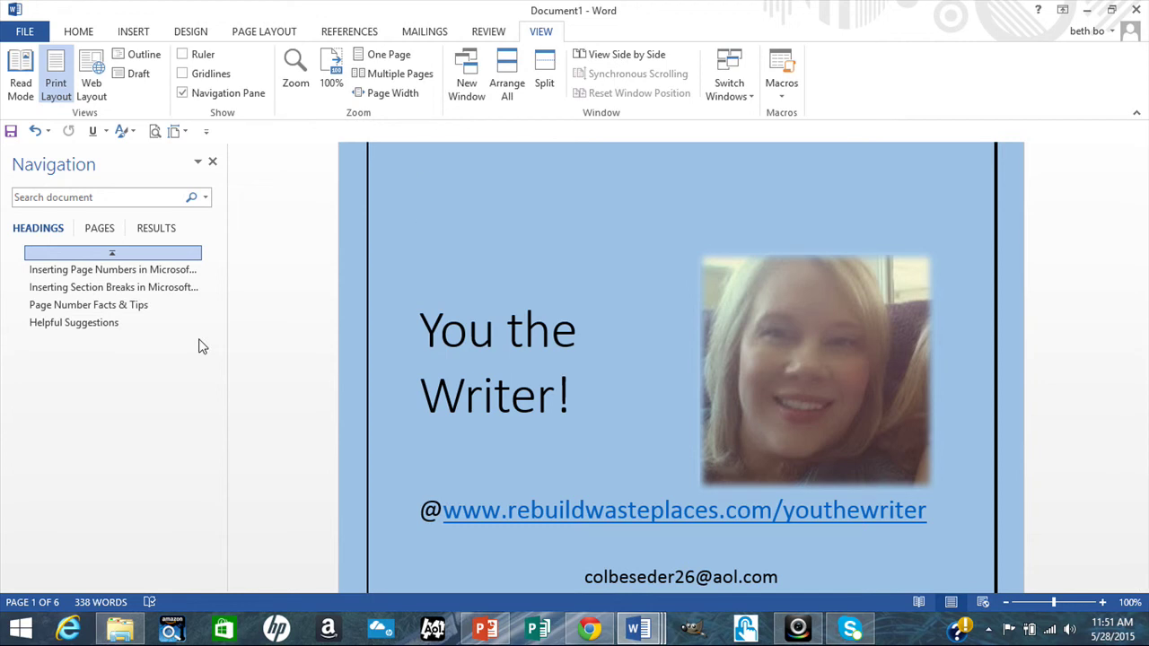
Go to the "Inserting Page Numbers in Microsoft Word" heading and open its page header to check the section label
click(132, 271)
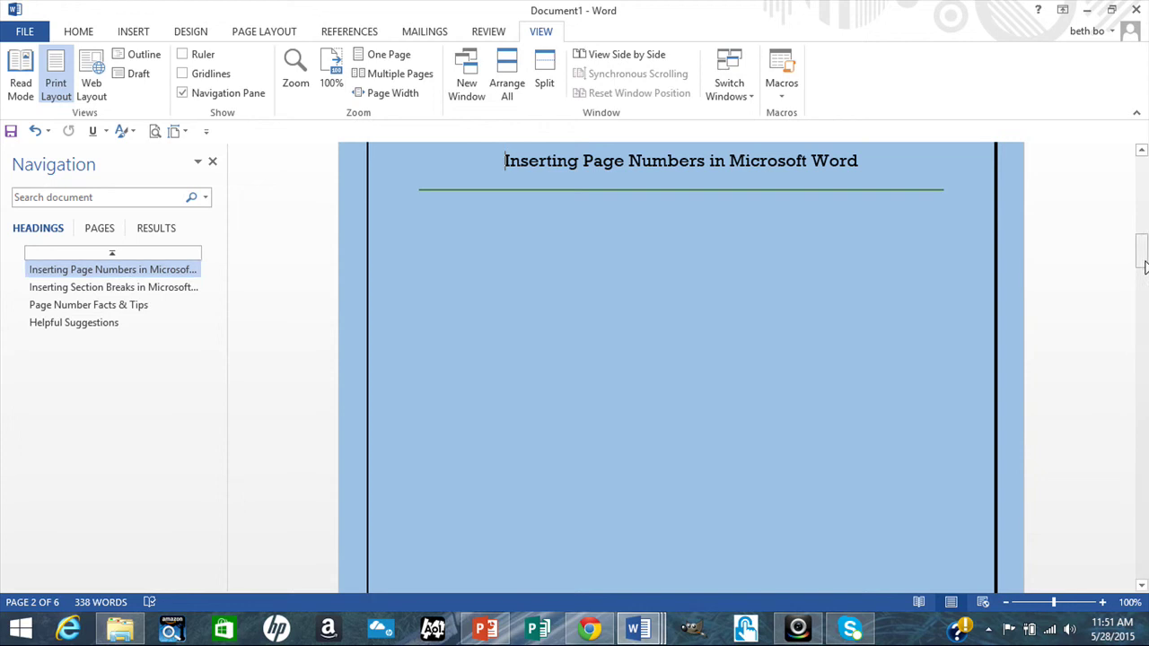
drag(1142, 265, 1142, 249)
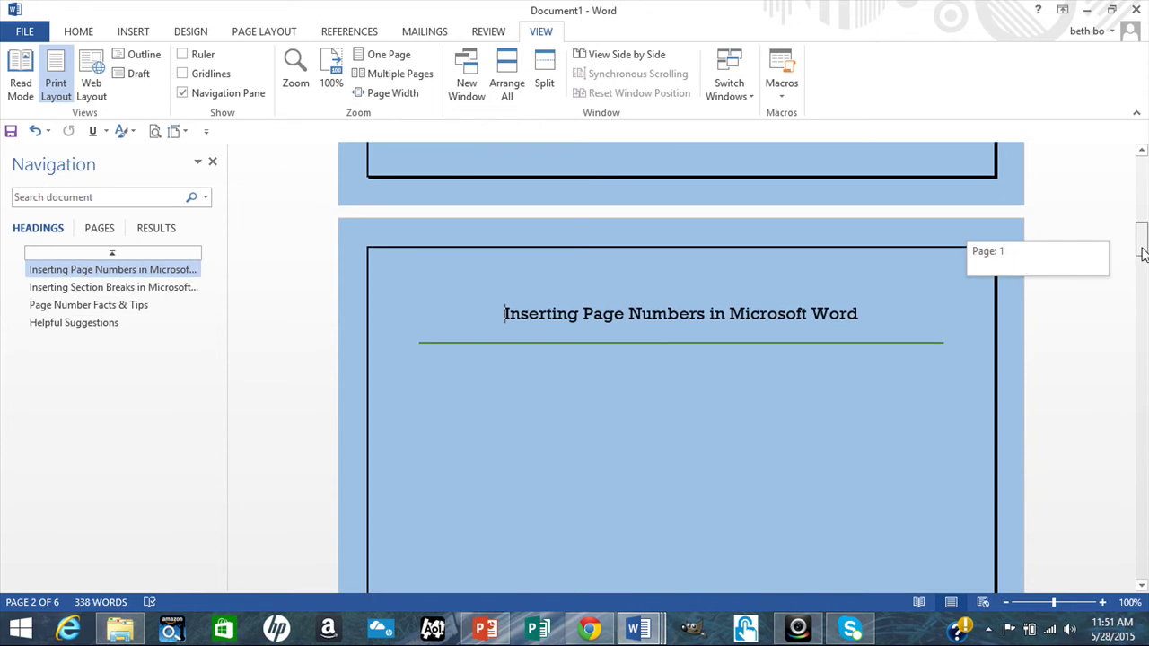
double_click(658, 265)
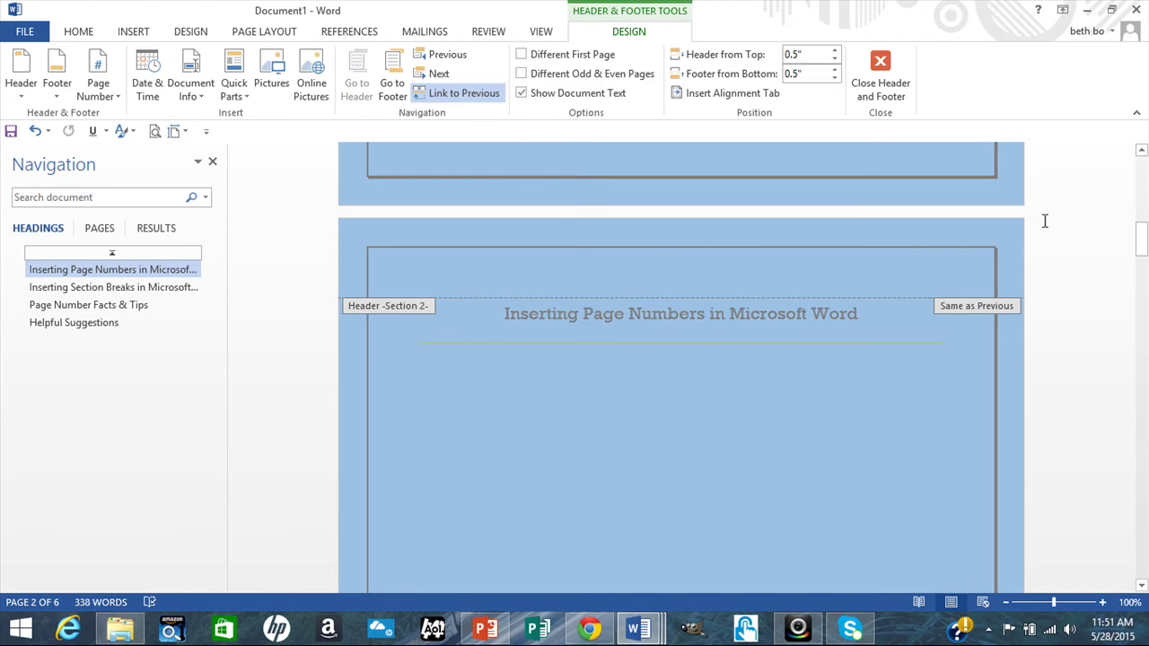
drag(1142, 240, 1143, 230)
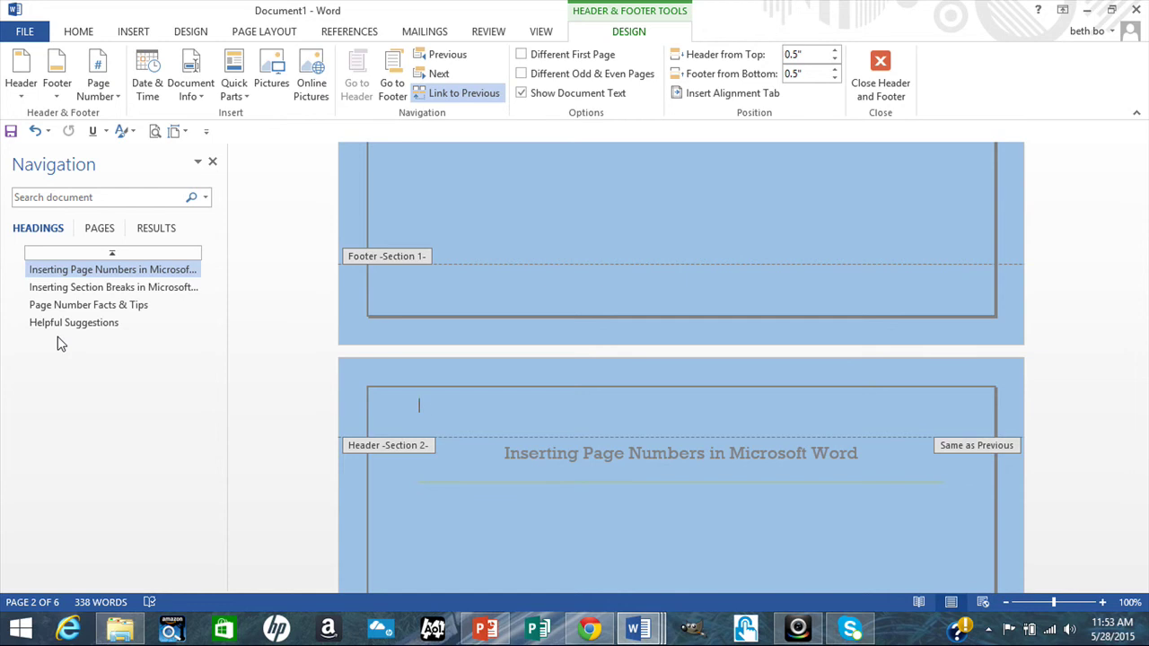
Open the title page's footer to compare its section label with the following page's header, and return to the body text
click(64, 257)
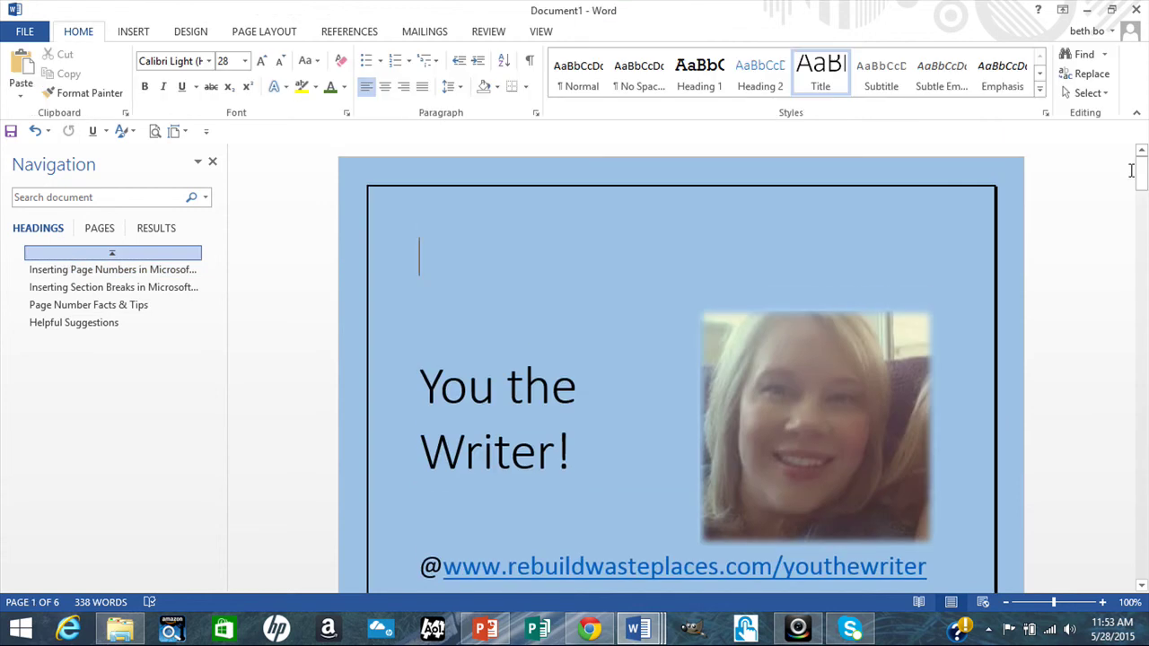
drag(1141, 175, 1142, 226)
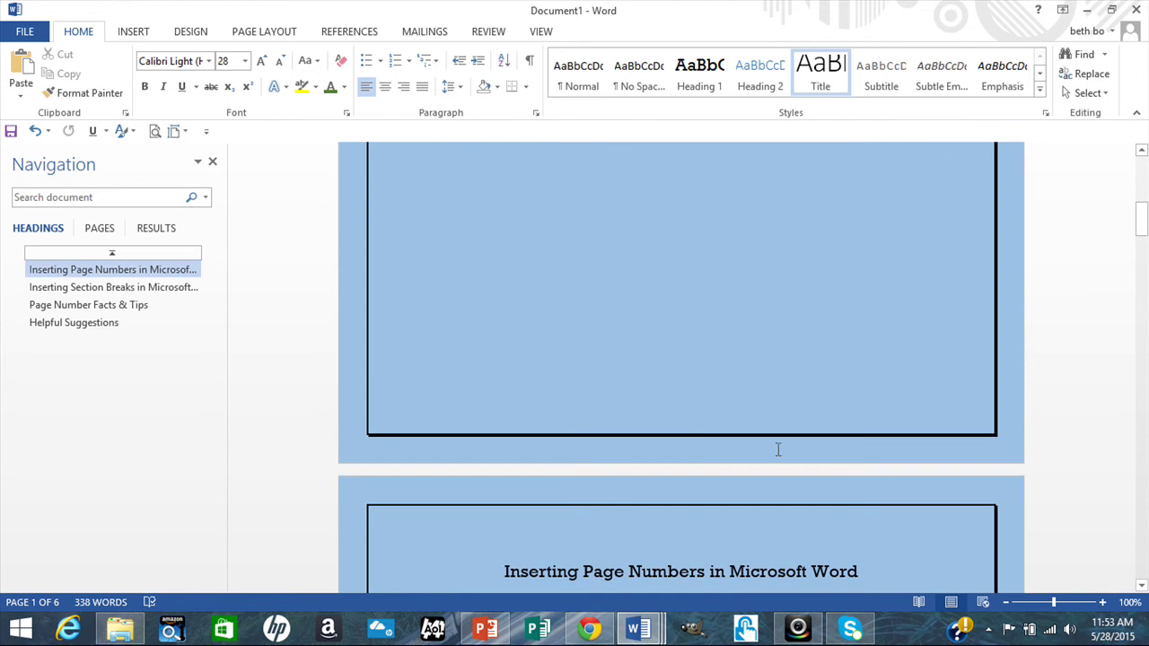
scroll(695, 425, up, 2)
click(694, 428)
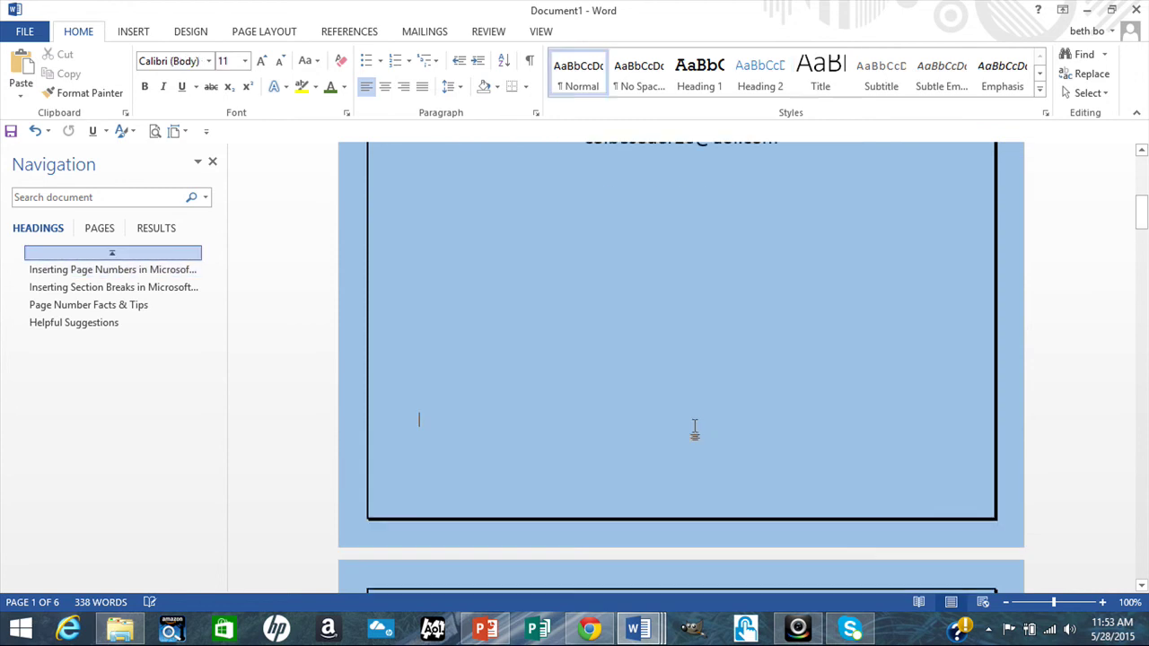
double_click(694, 516)
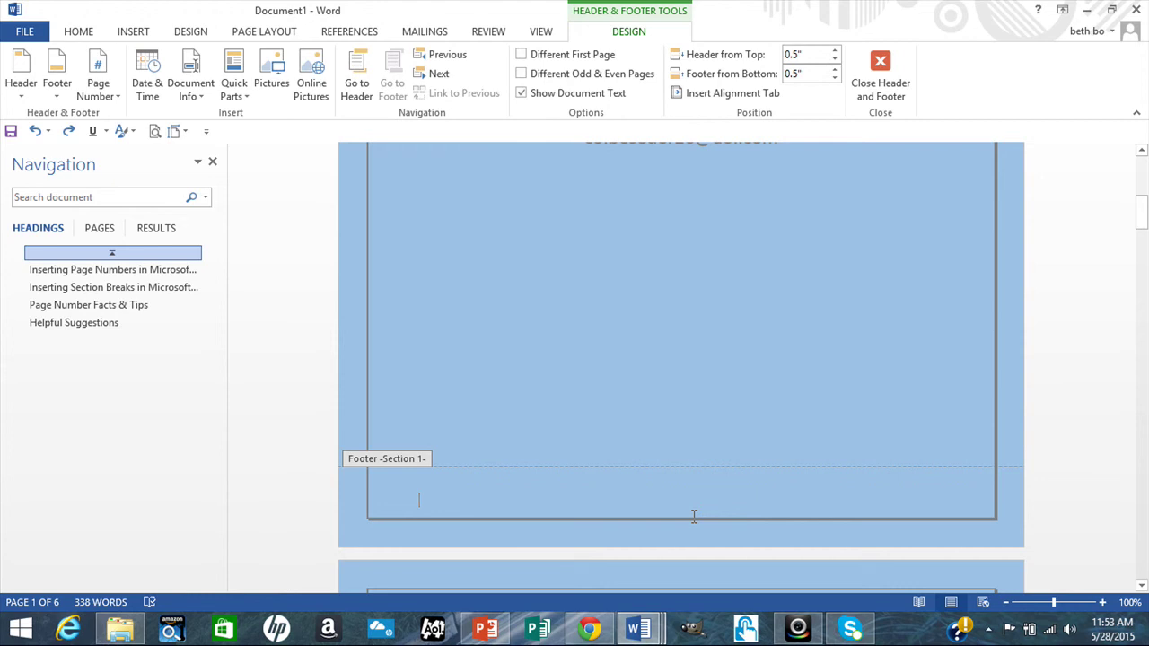
drag(1140, 218, 1141, 244)
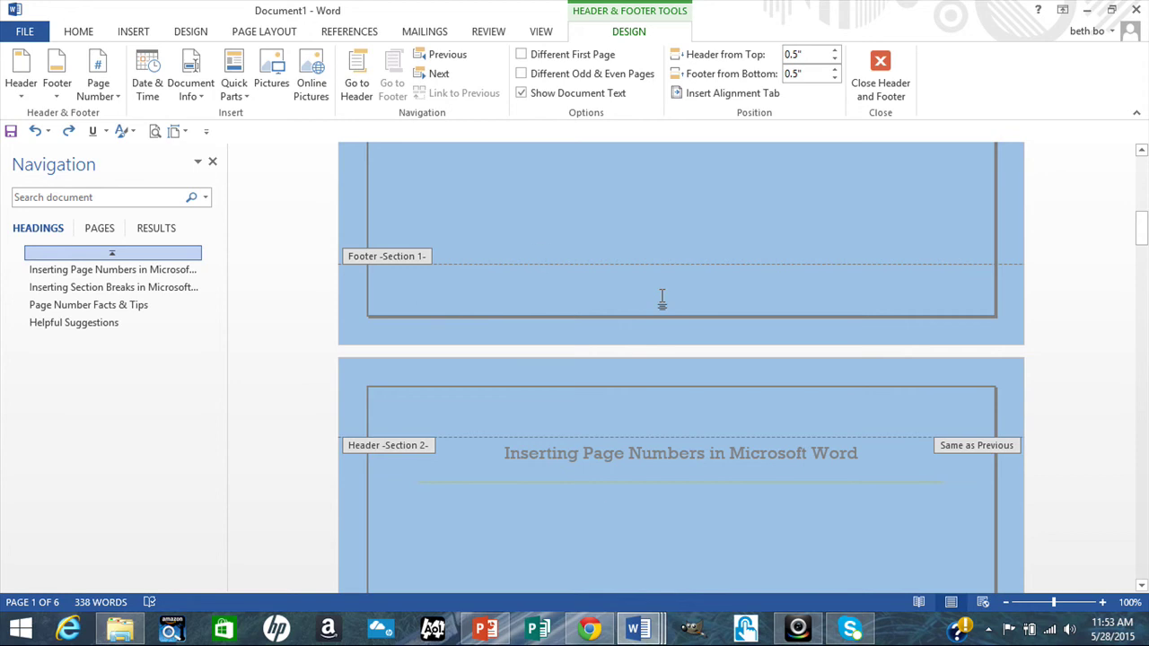
double_click(609, 231)
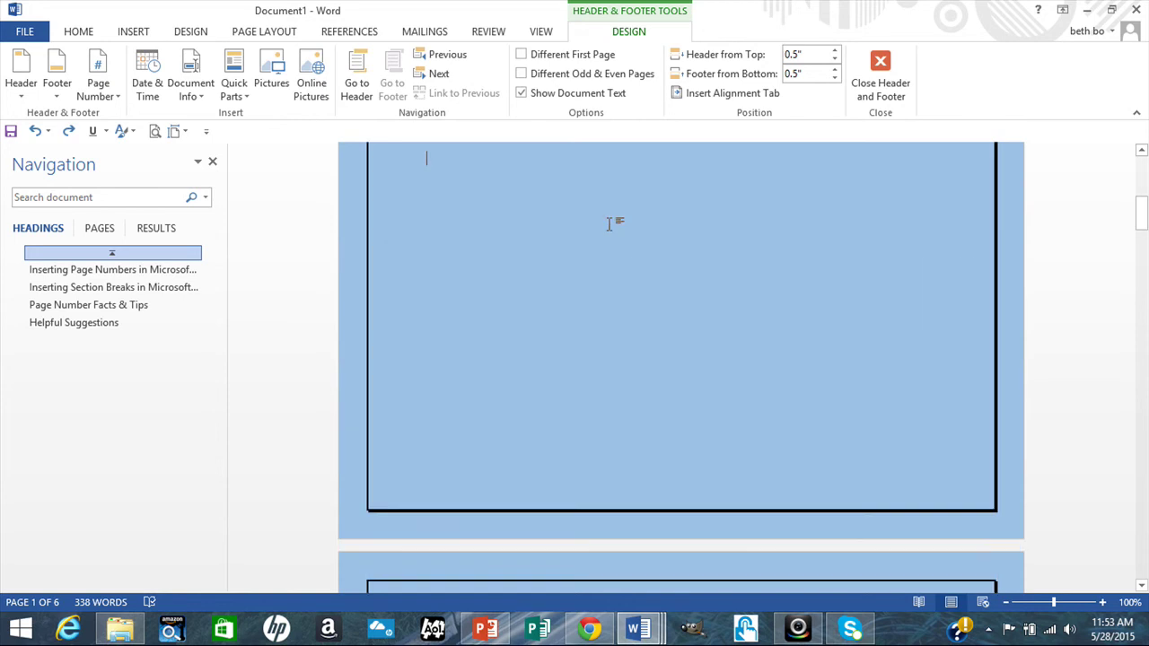
View the available page break and section break types without inserting one
click(258, 33)
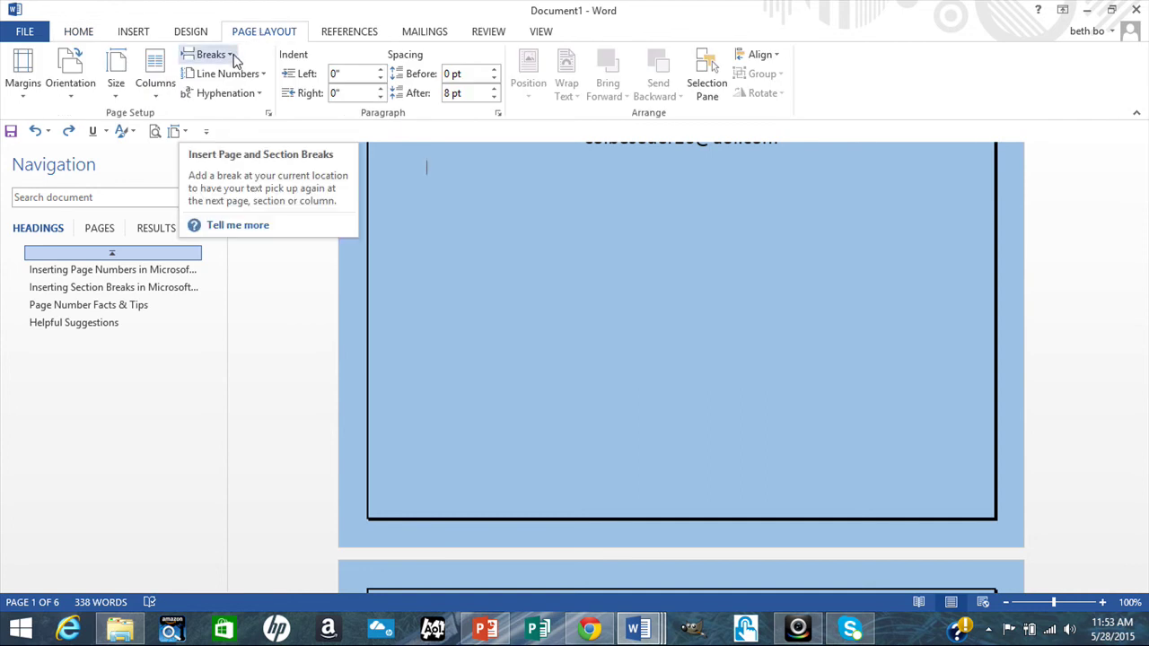
click(235, 60)
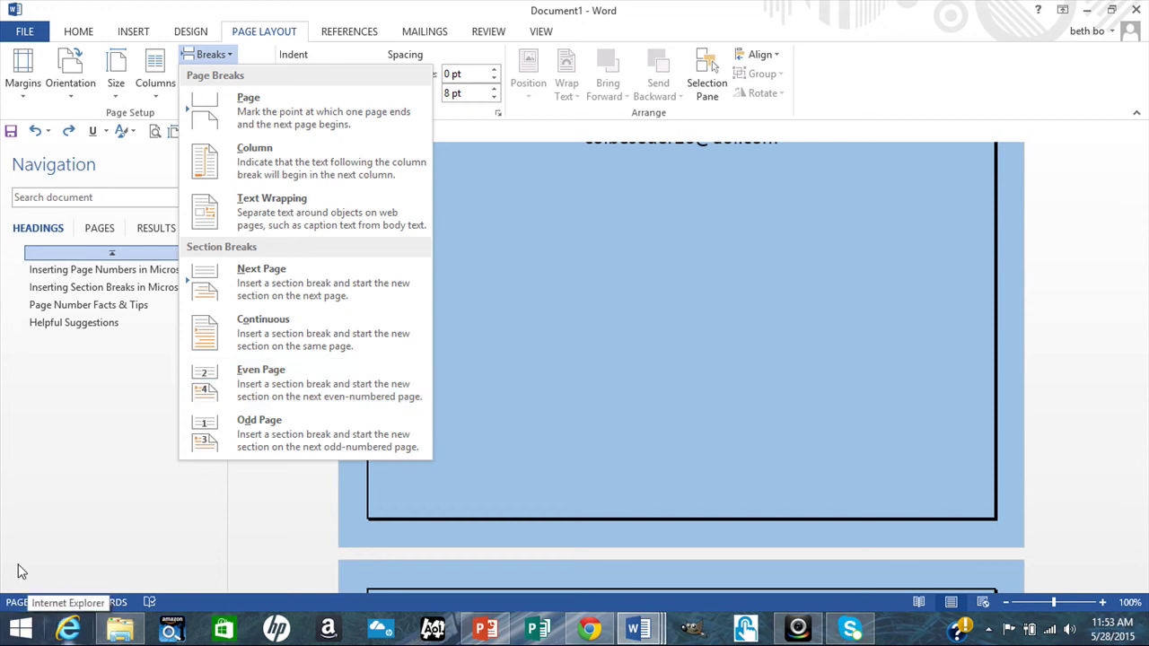
click(79, 535)
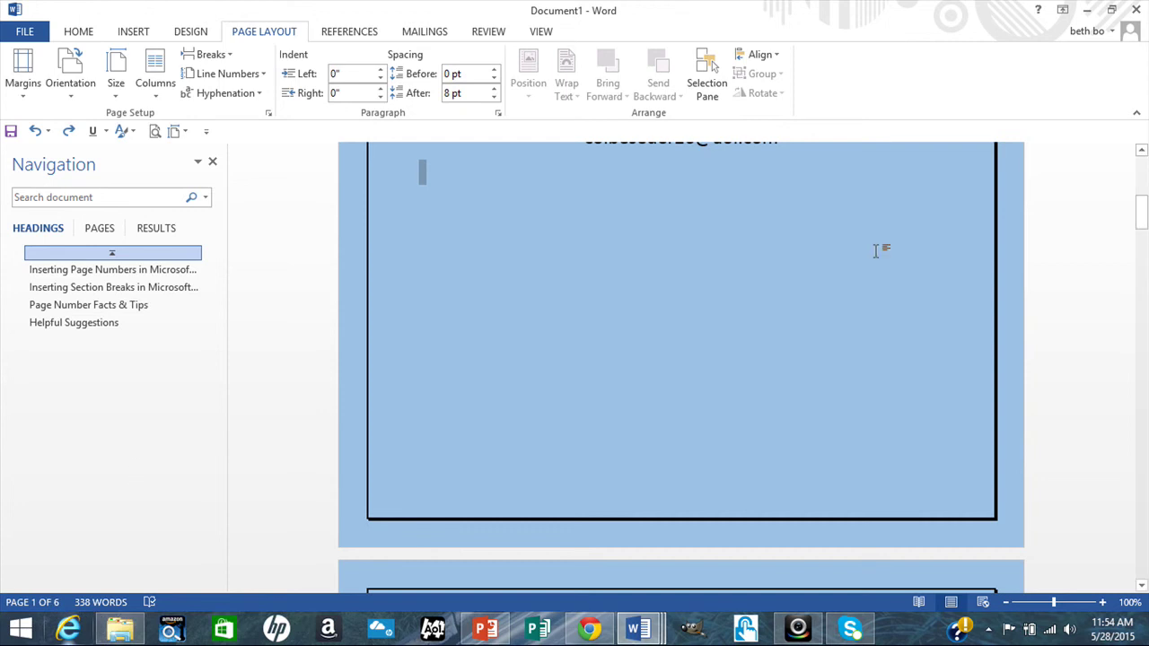
Open the header on the "Inserting Page Numbers in Microsoft Word" page and display the document as multiple pages
click(1142, 212)
drag(1142, 212, 1144, 243)
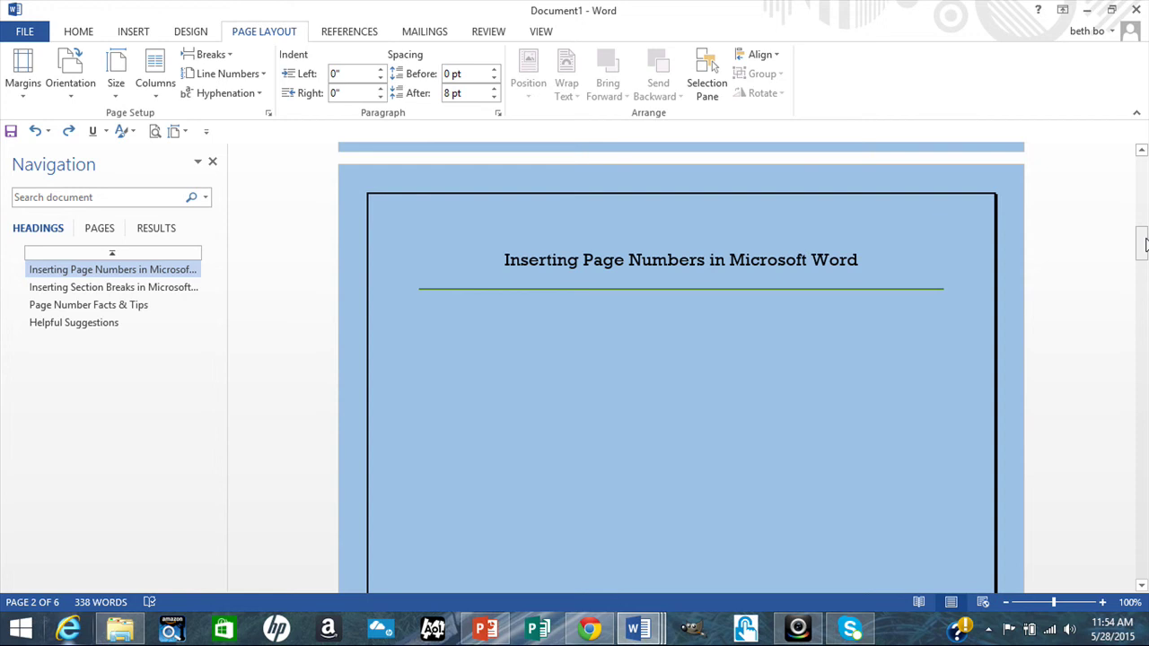
double_click(667, 211)
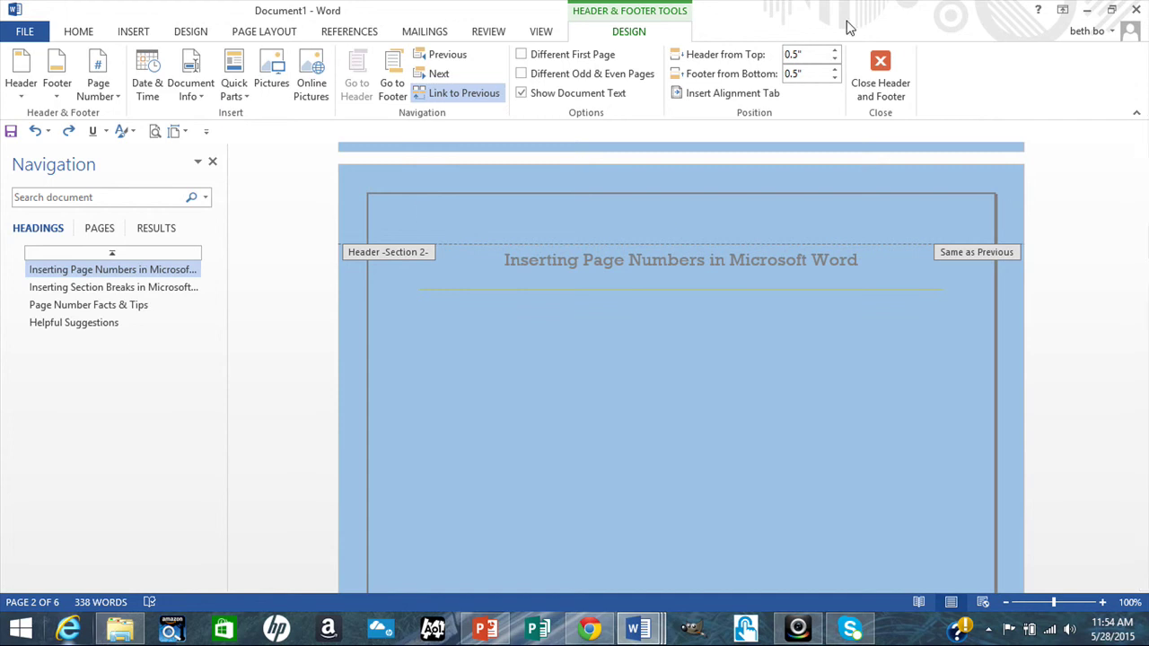
click(541, 32)
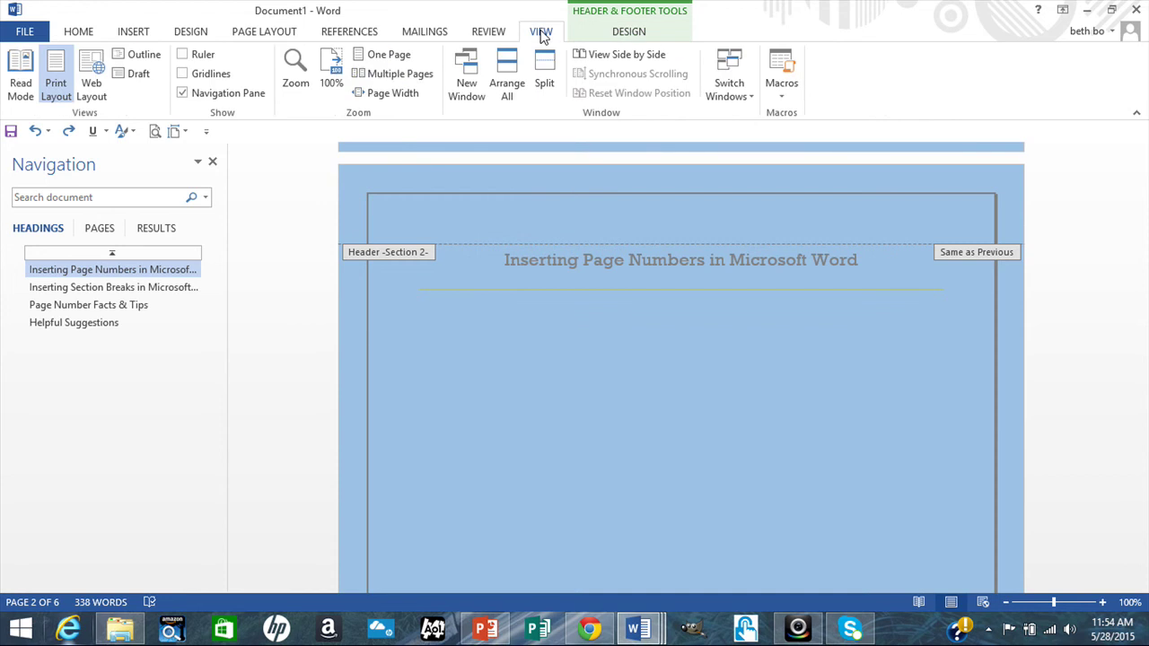
click(427, 77)
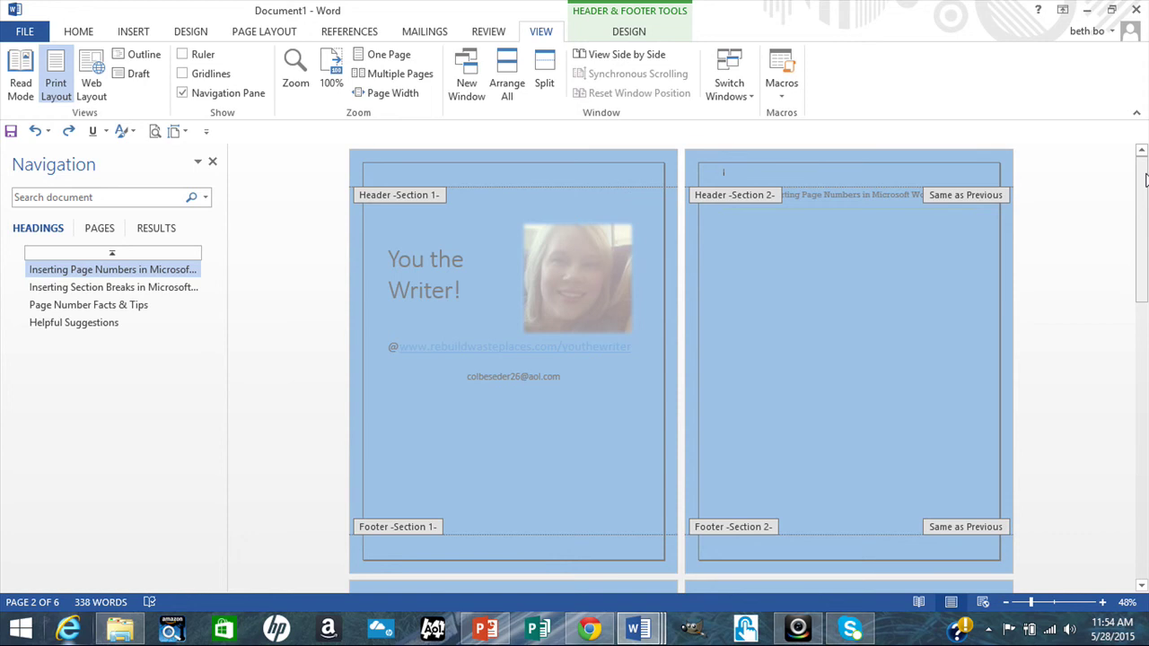
Unlink the Section 2 footer from the previous section
drag(1145, 179, 1145, 318)
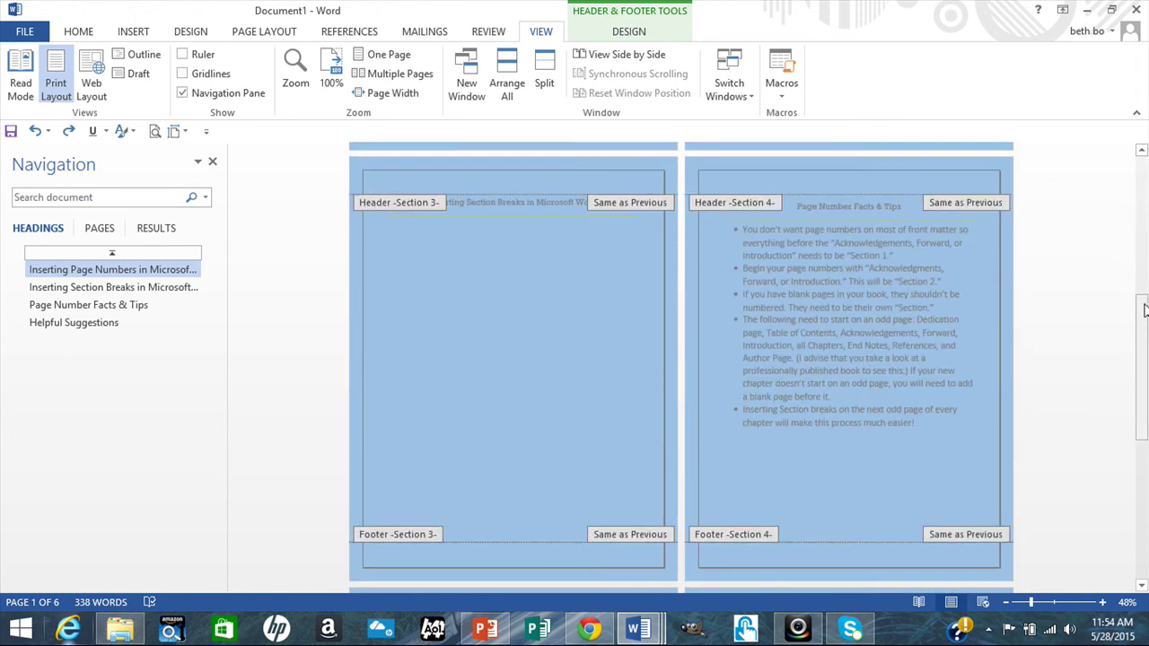
drag(1145, 316, 1144, 480)
click(1146, 480)
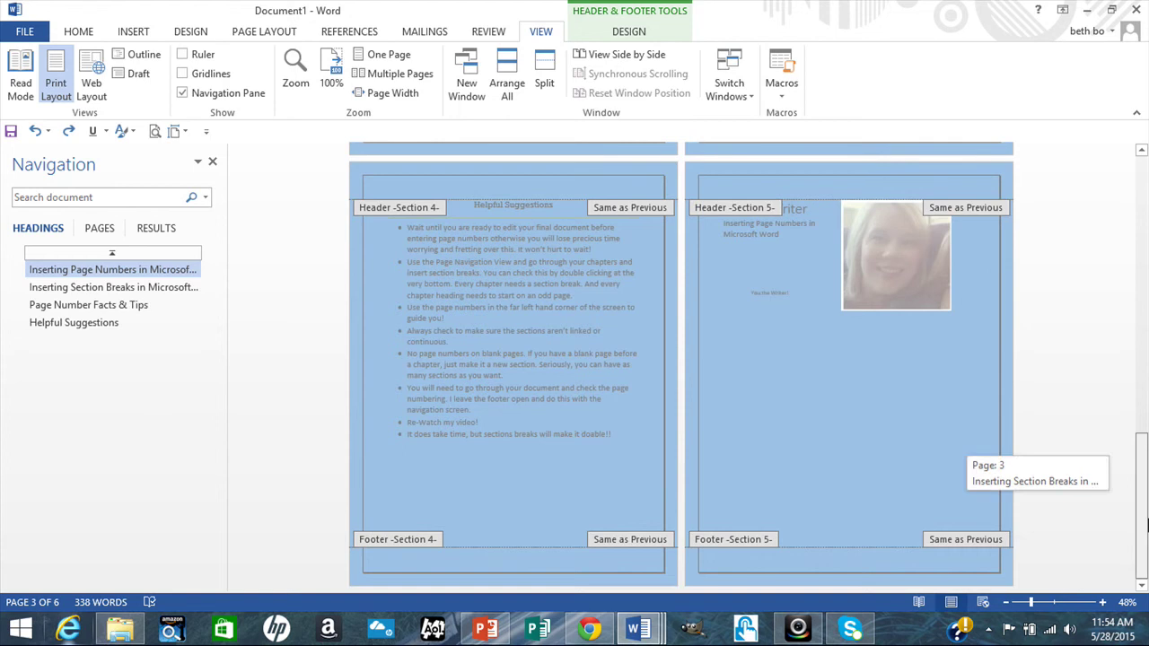
drag(1144, 403, 1142, 175)
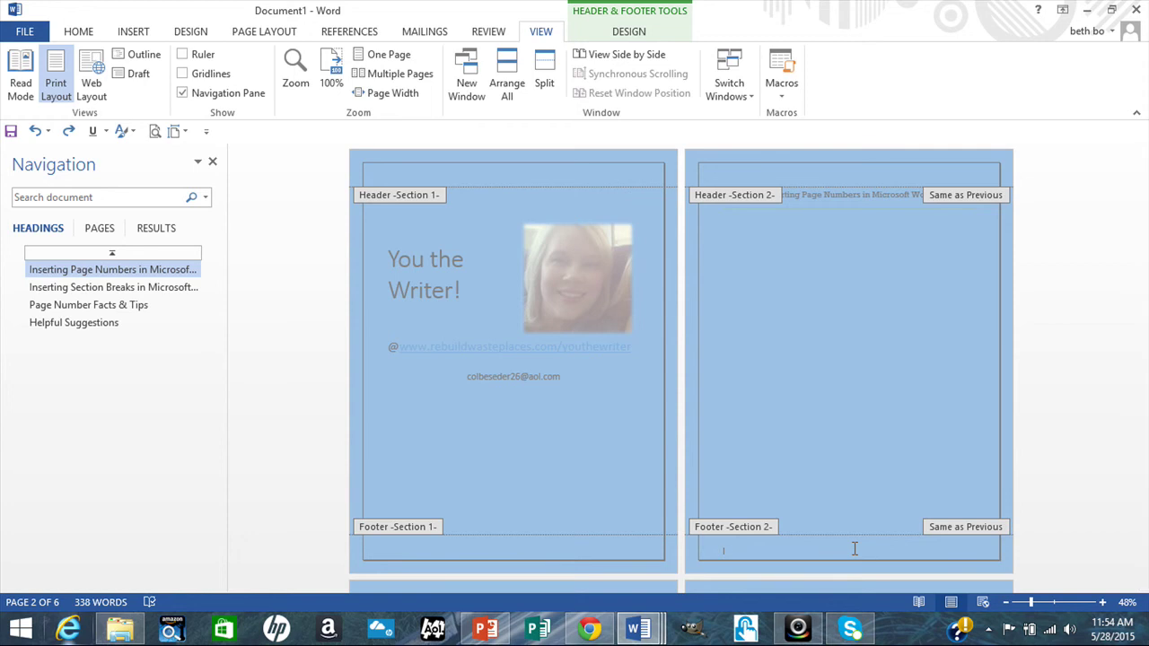
click(641, 30)
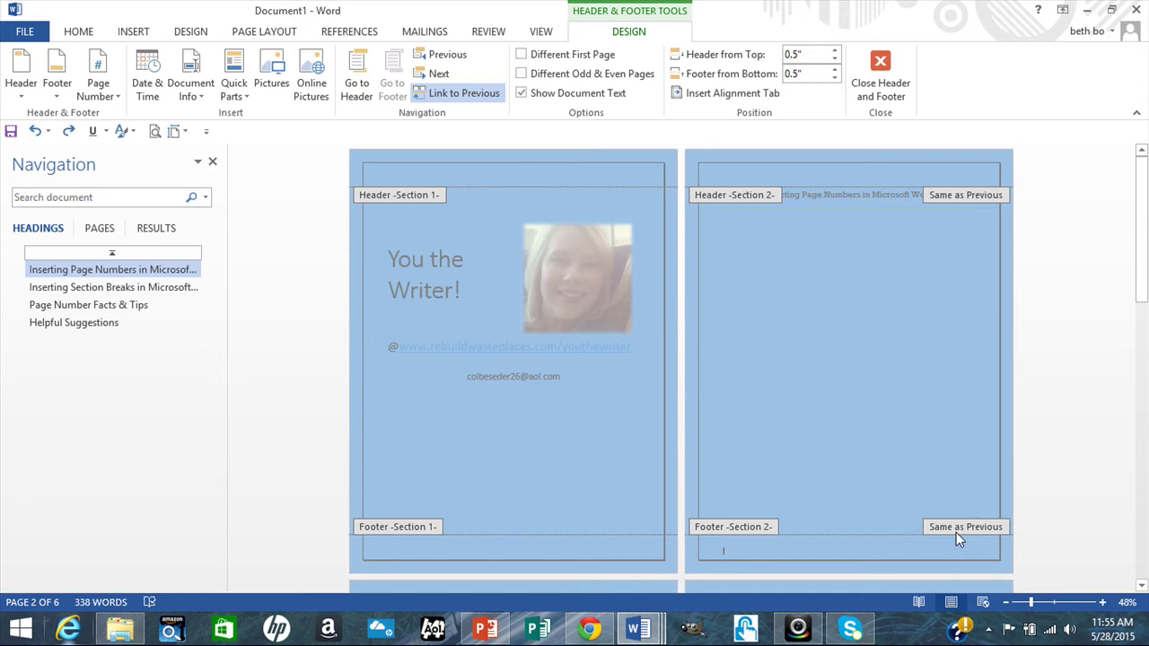
click(448, 99)
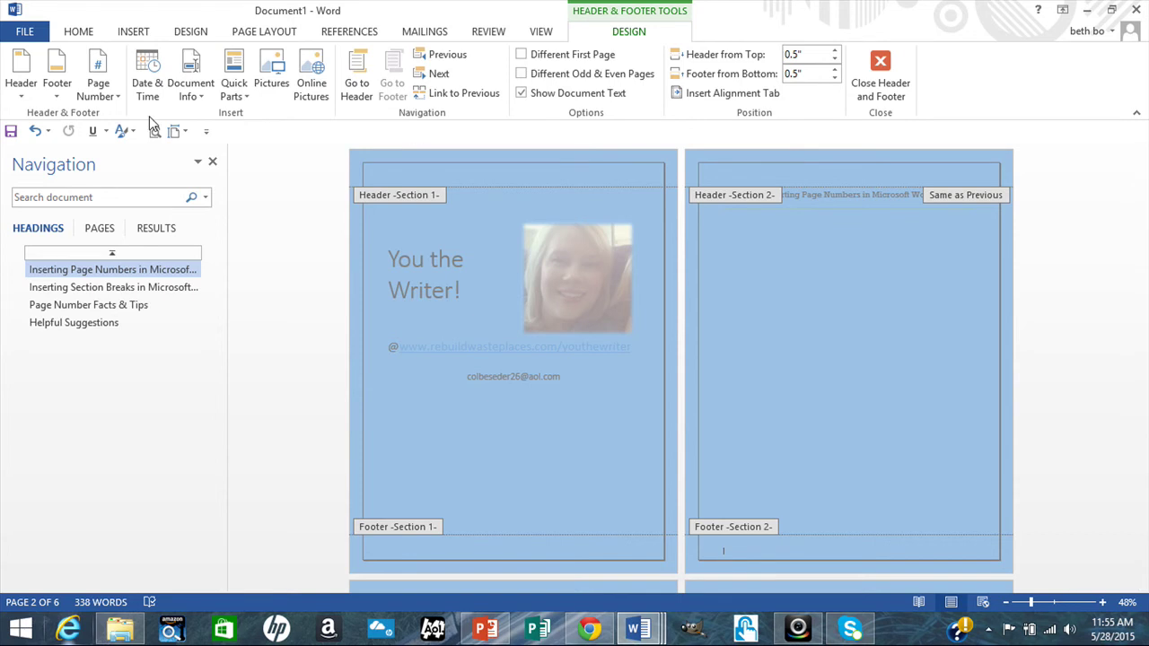
Set the page numbering of Section 2 to start at 2
click(119, 99)
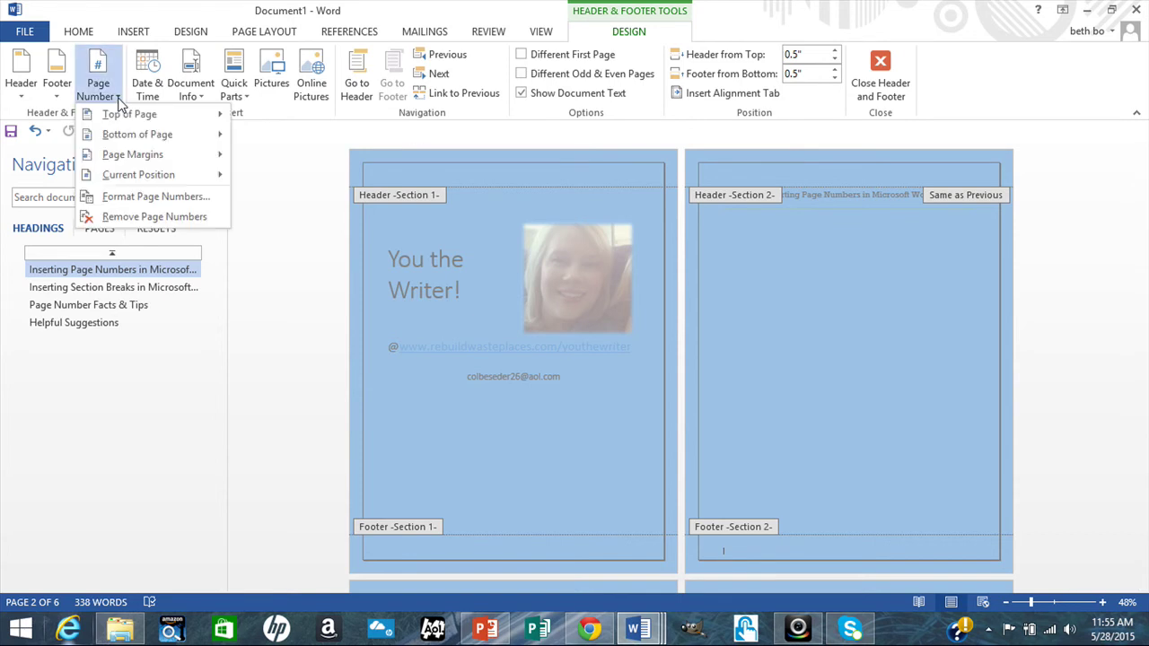
click(151, 197)
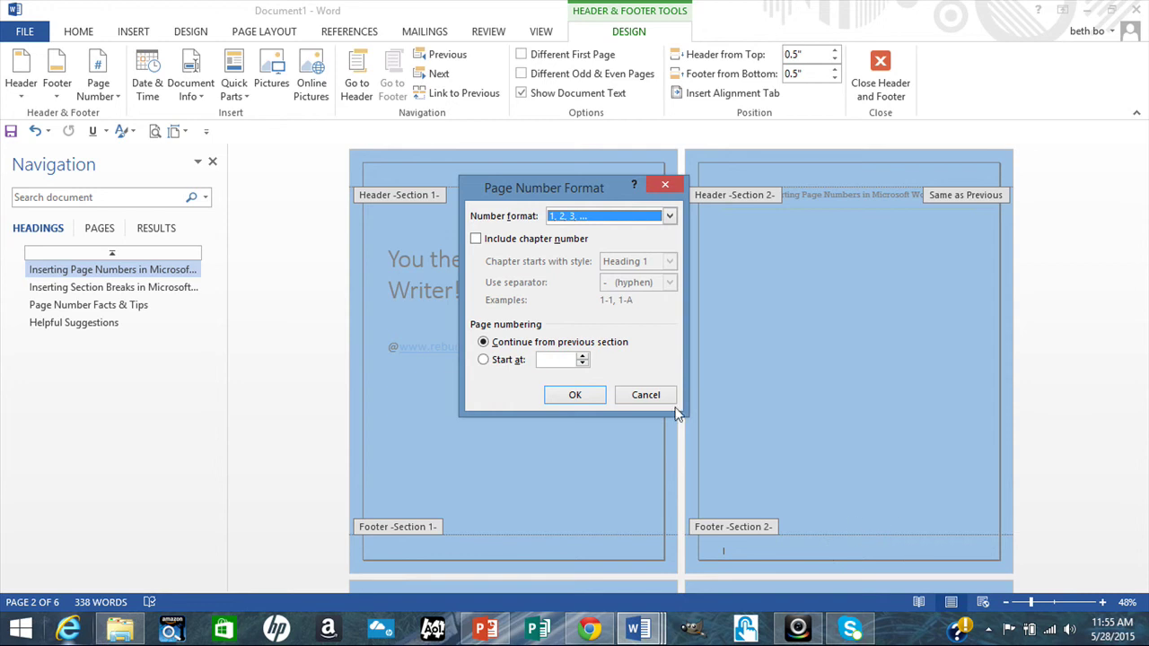
click(484, 361)
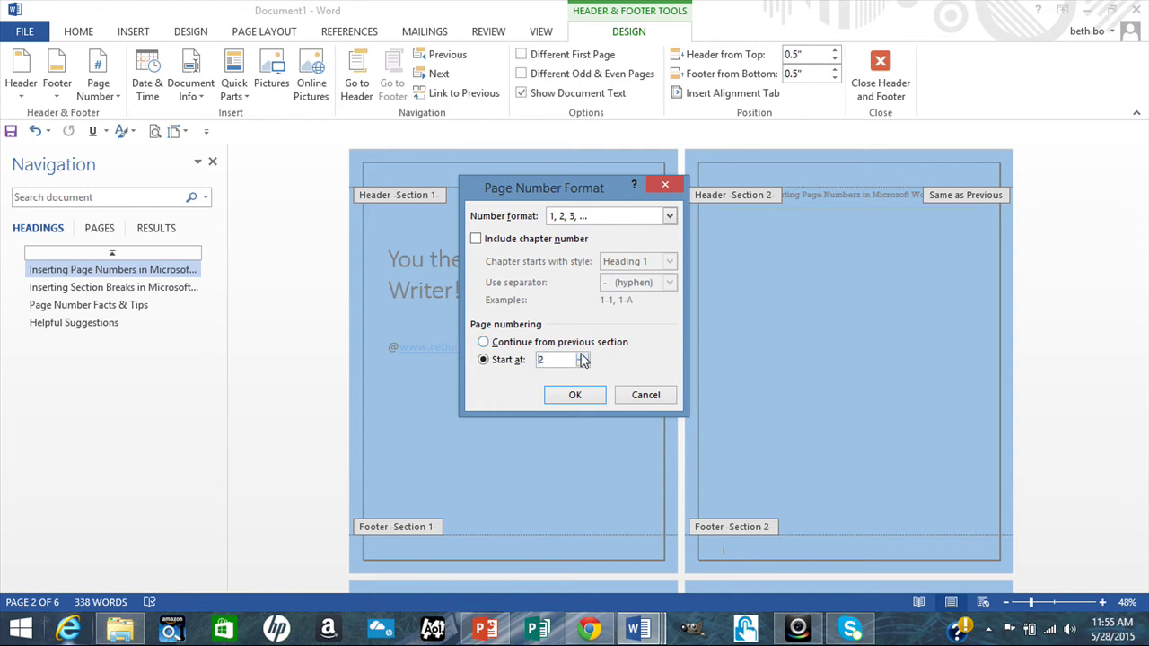
click(577, 397)
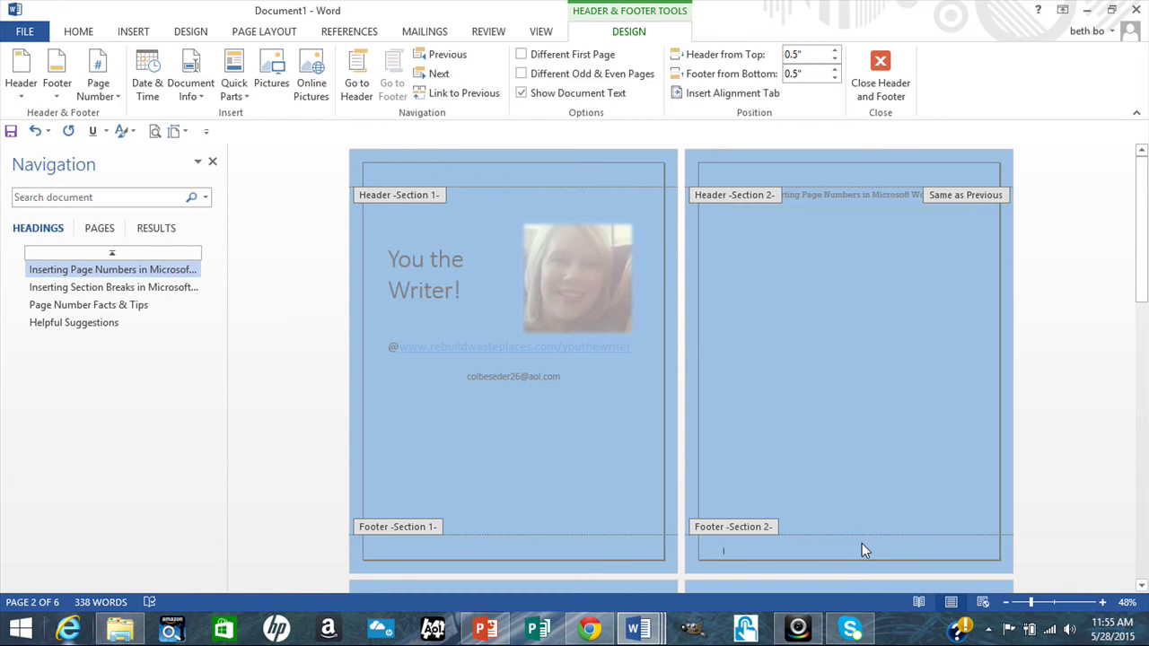
Insert a bottom-of-page number in the Section 2 footer using the Plain Number 2 style
click(98, 90)
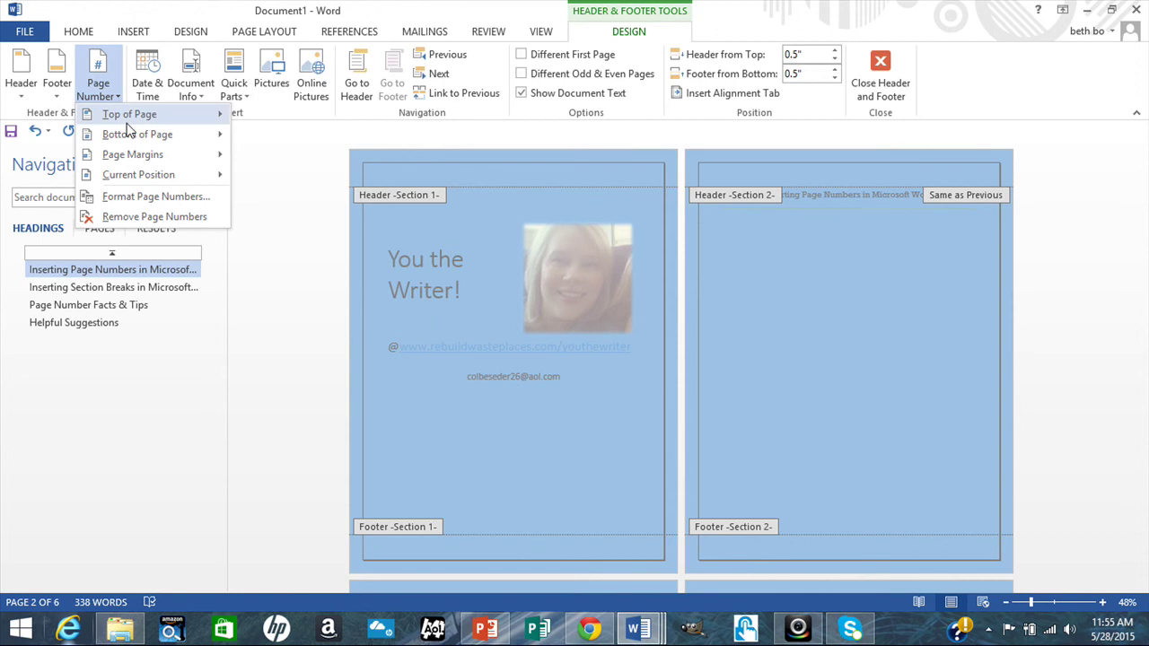
mouse_move(126, 116)
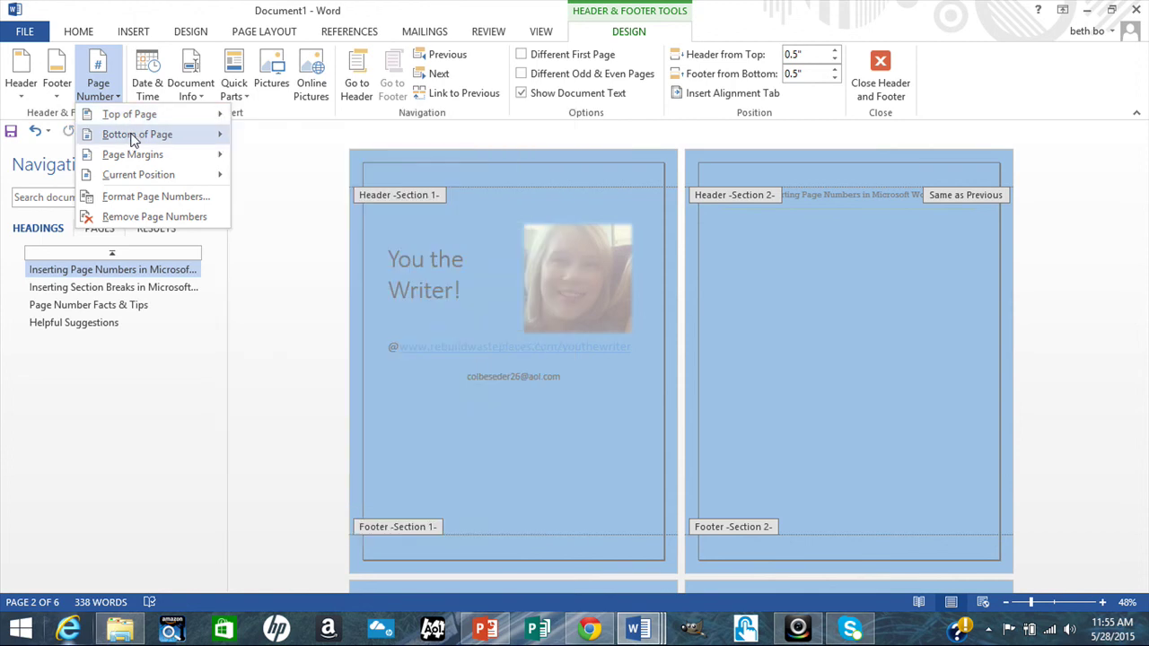
mouse_move(133, 141)
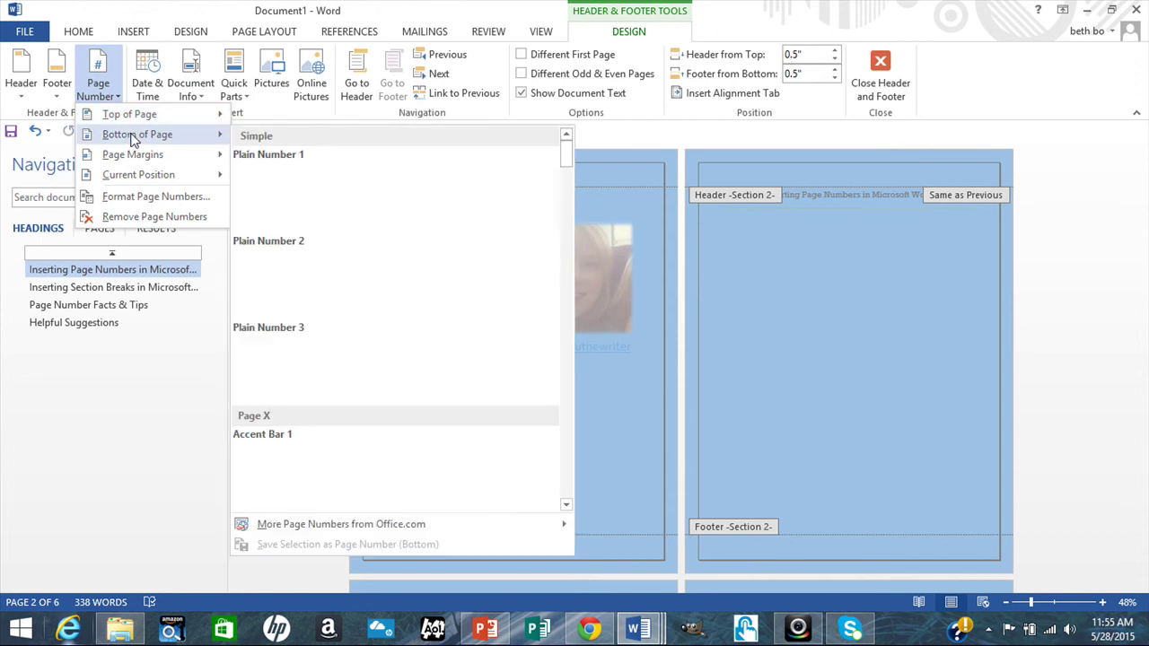
click(355, 272)
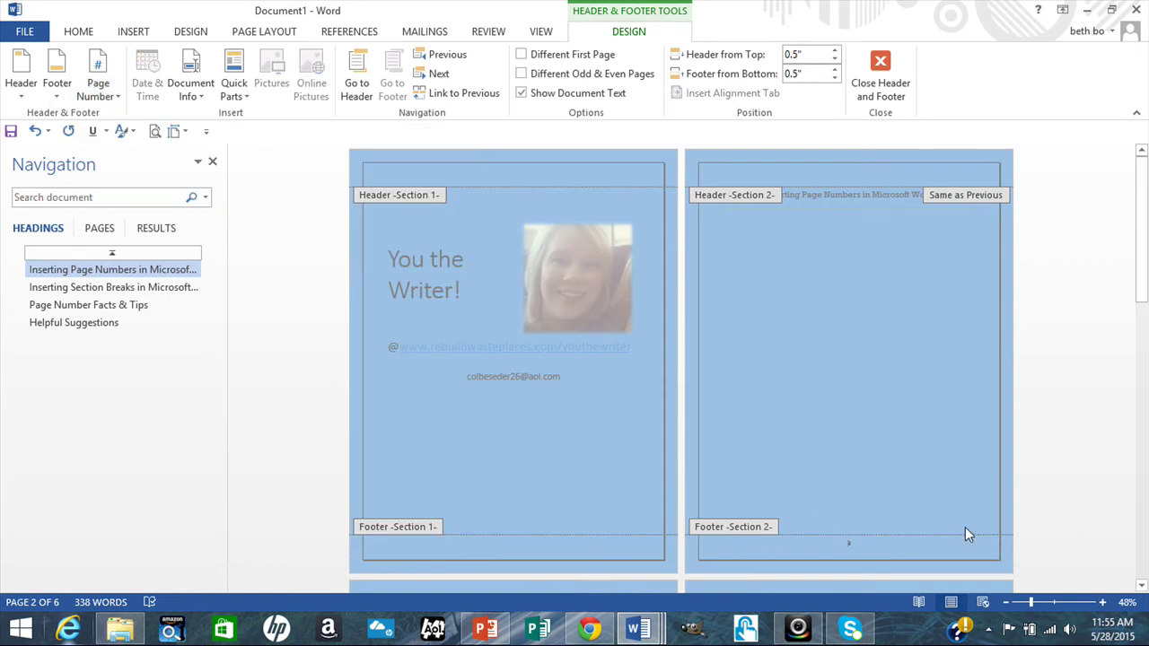
Inspect the Section 2 page number close up in one-page view, and check the following sections' footers in multiple-page view
click(540, 33)
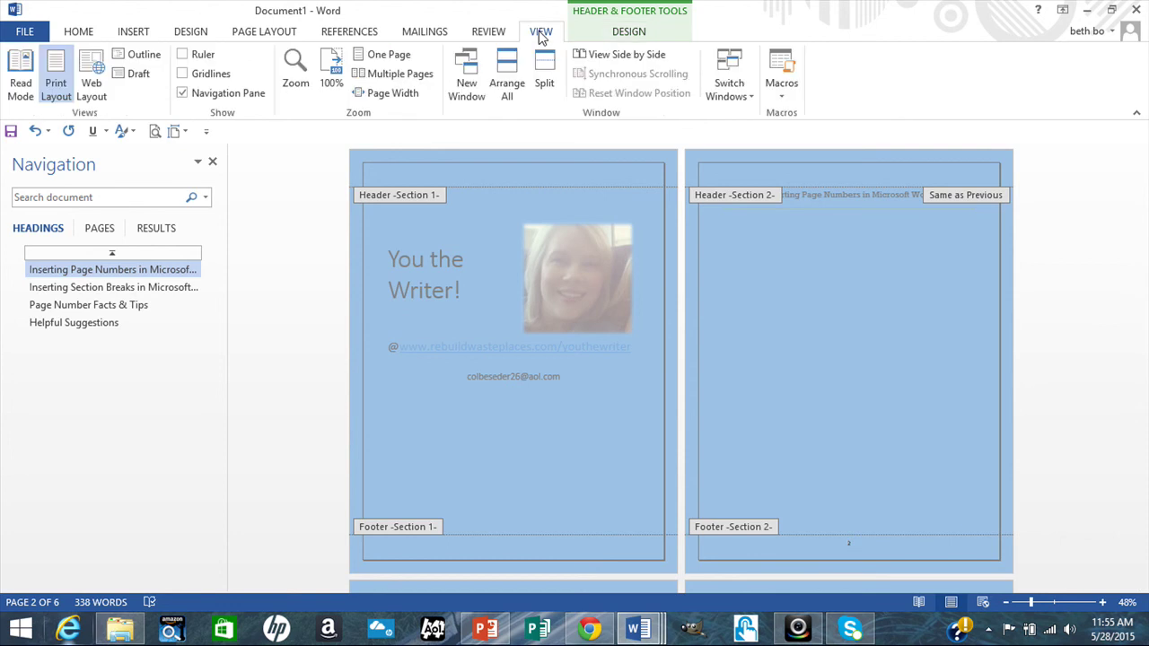
click(386, 58)
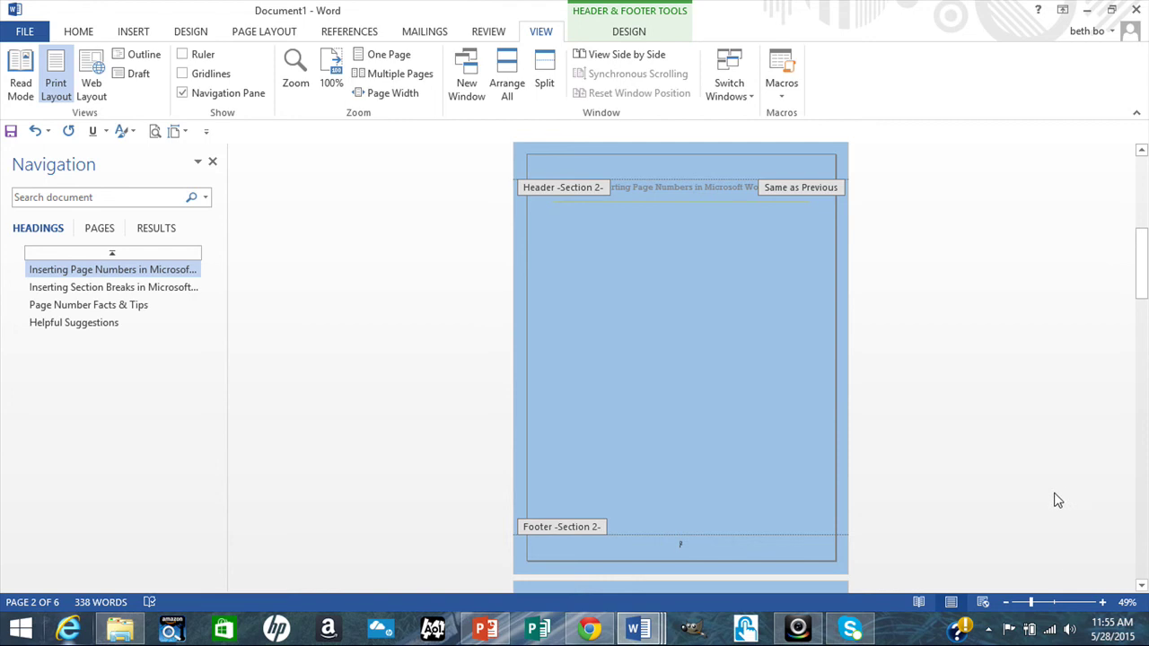
click(1052, 602)
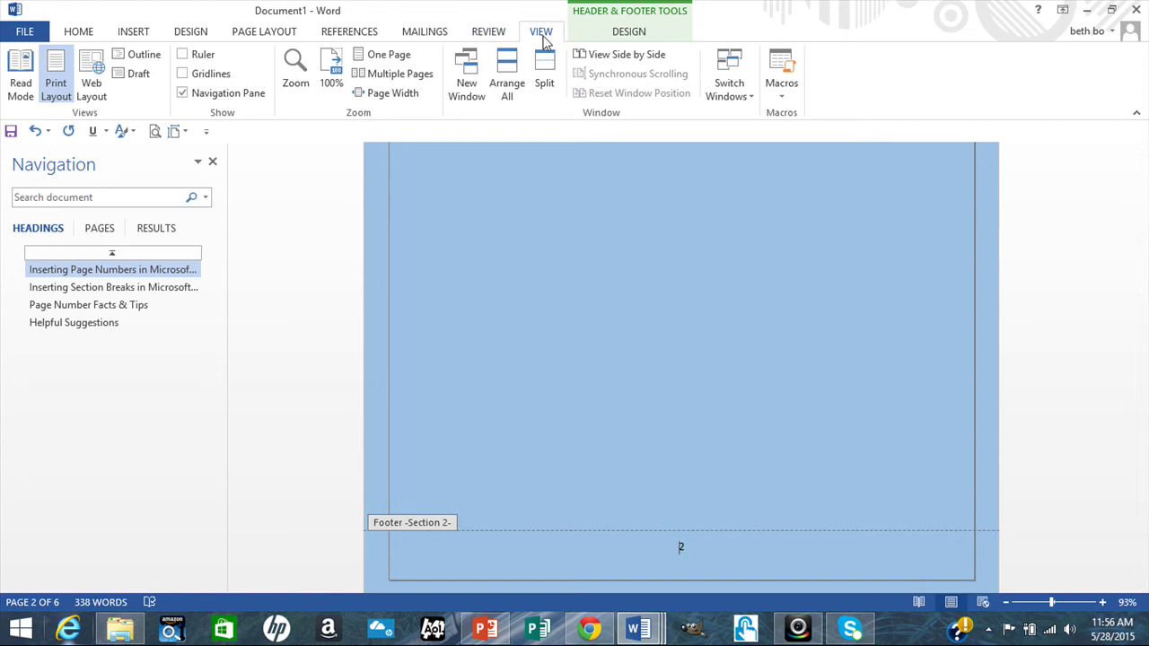
click(391, 76)
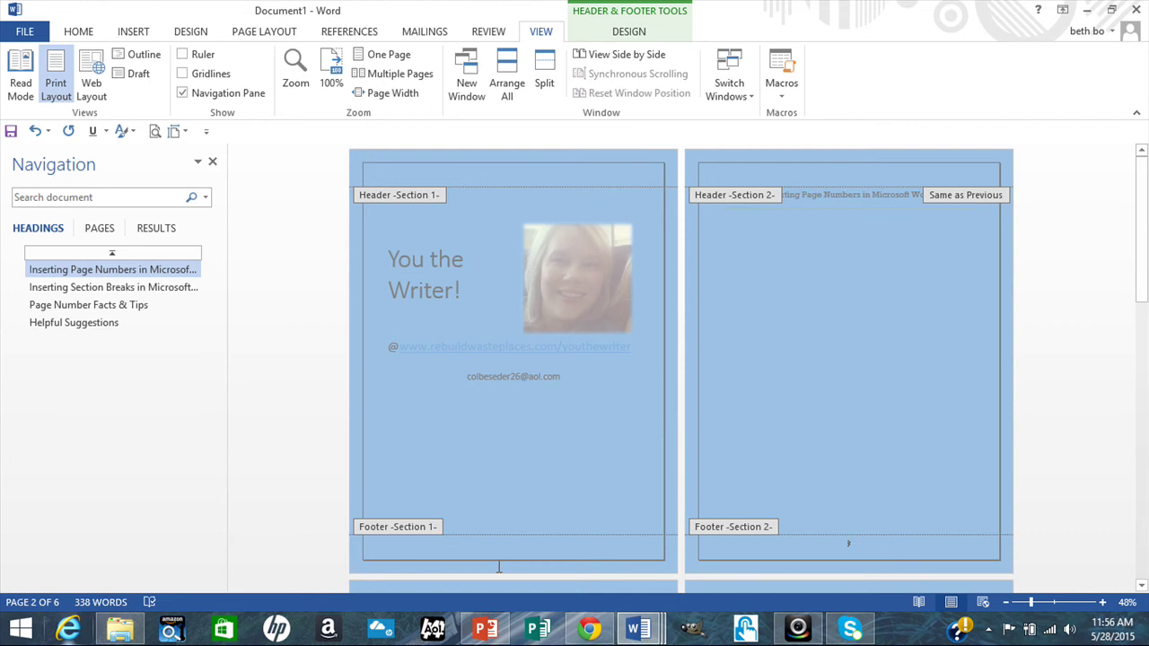
drag(1143, 215, 1140, 356)
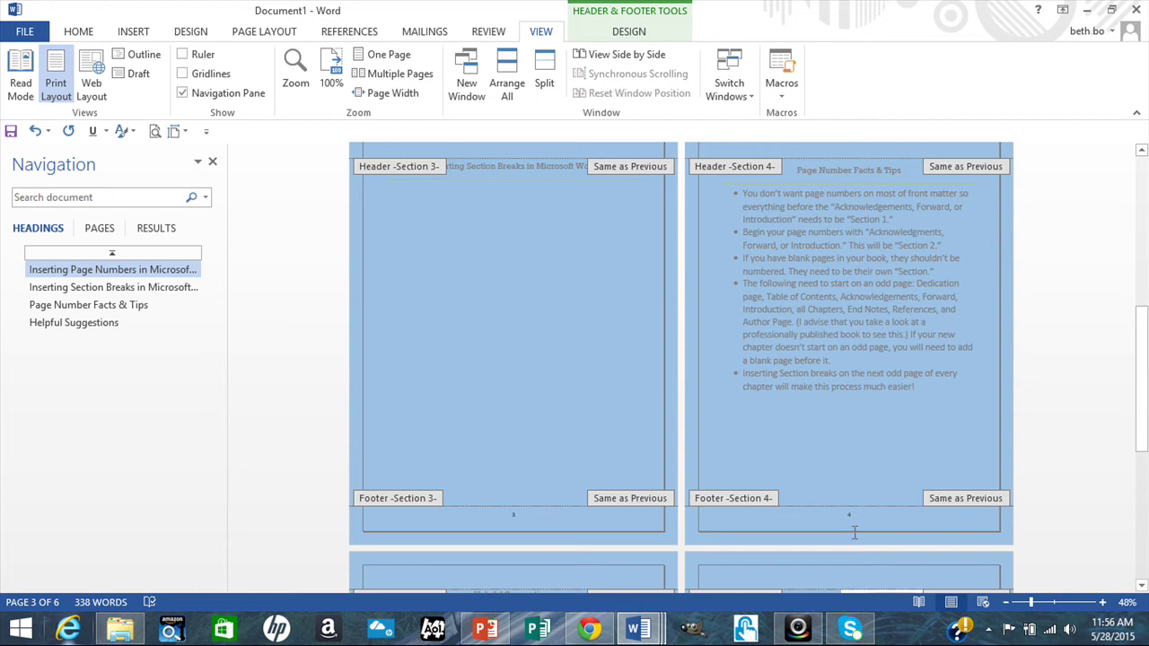
Unlink the Section 3 footer from the previous section
mouse_move(1143, 376)
mouse_down()
mouse_move(1145, 508)
mouse_move(1145, 377)
mouse_up()
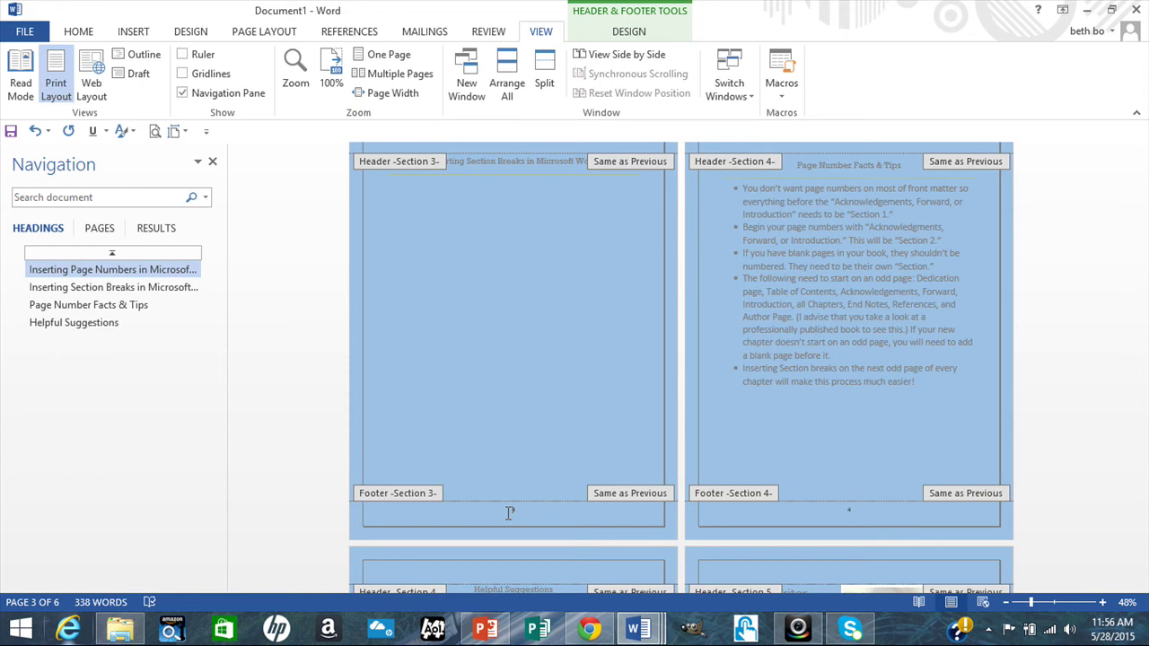
click(639, 31)
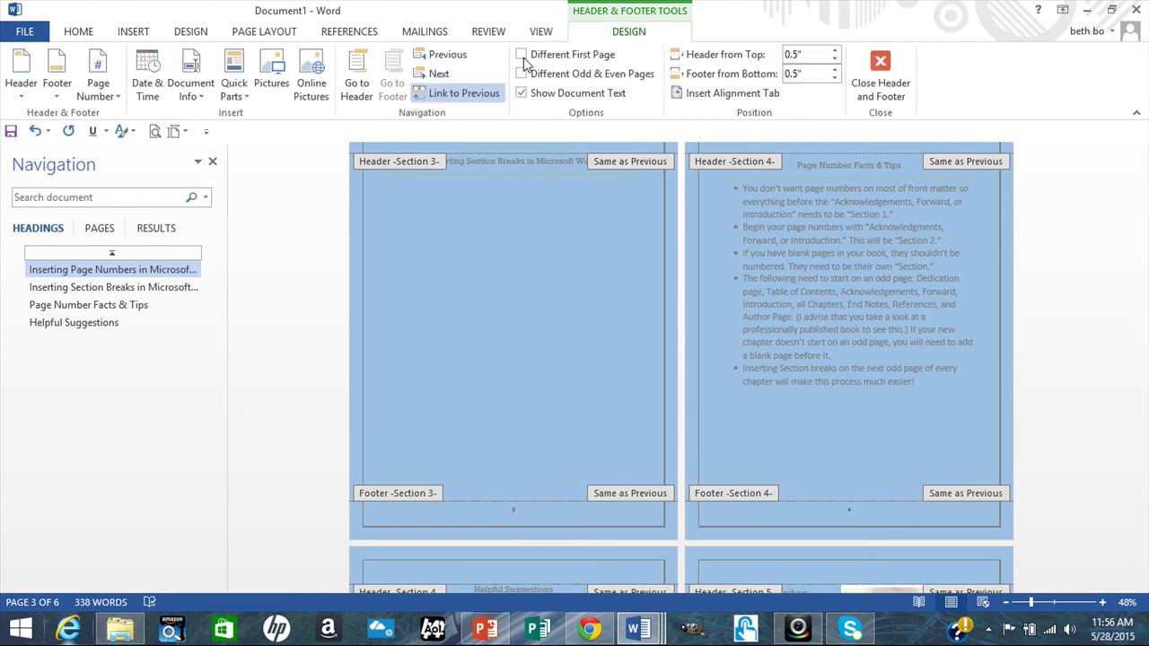
click(464, 97)
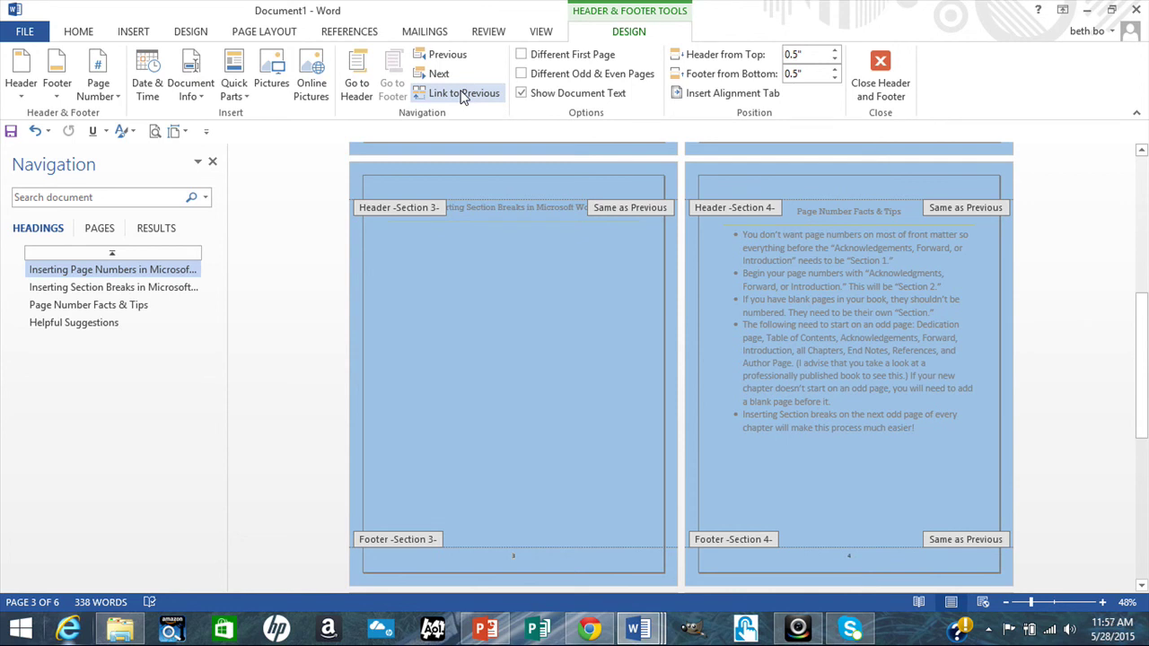
Set the page numbering of Section 3 to start at 5
click(121, 94)
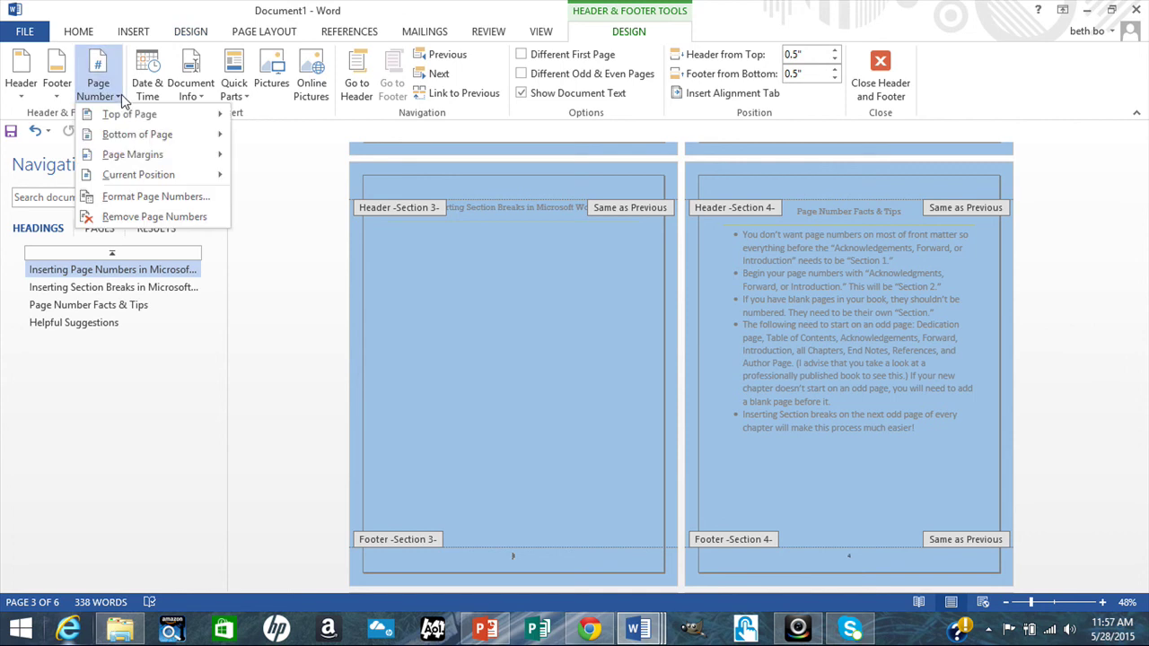
click(130, 199)
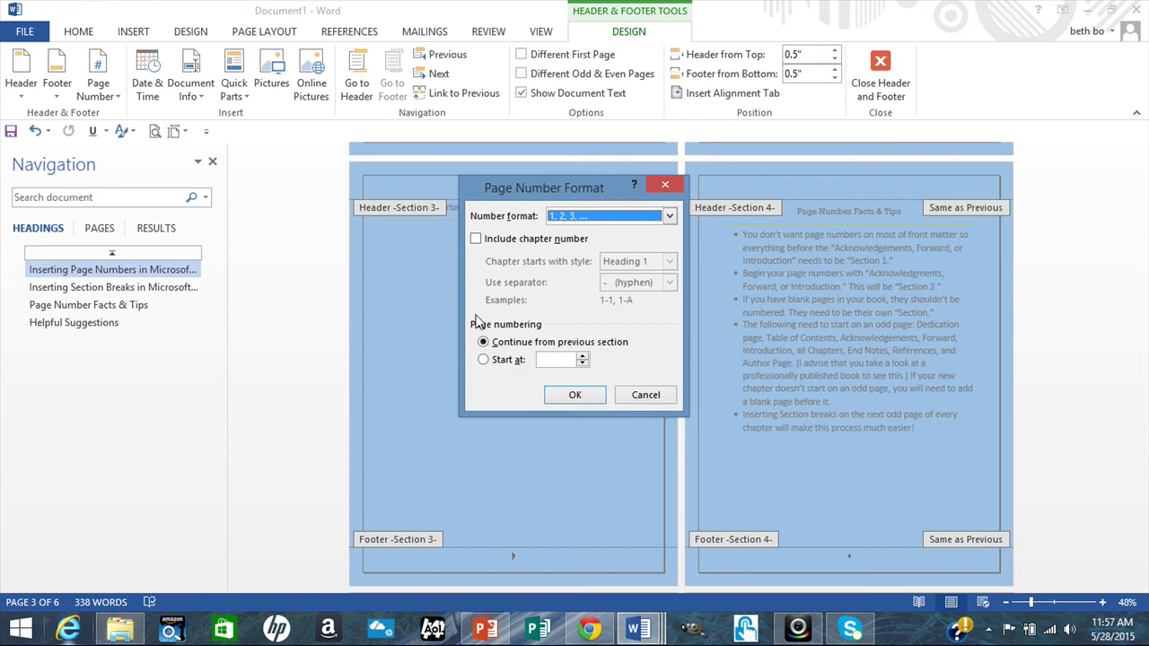
click(482, 359)
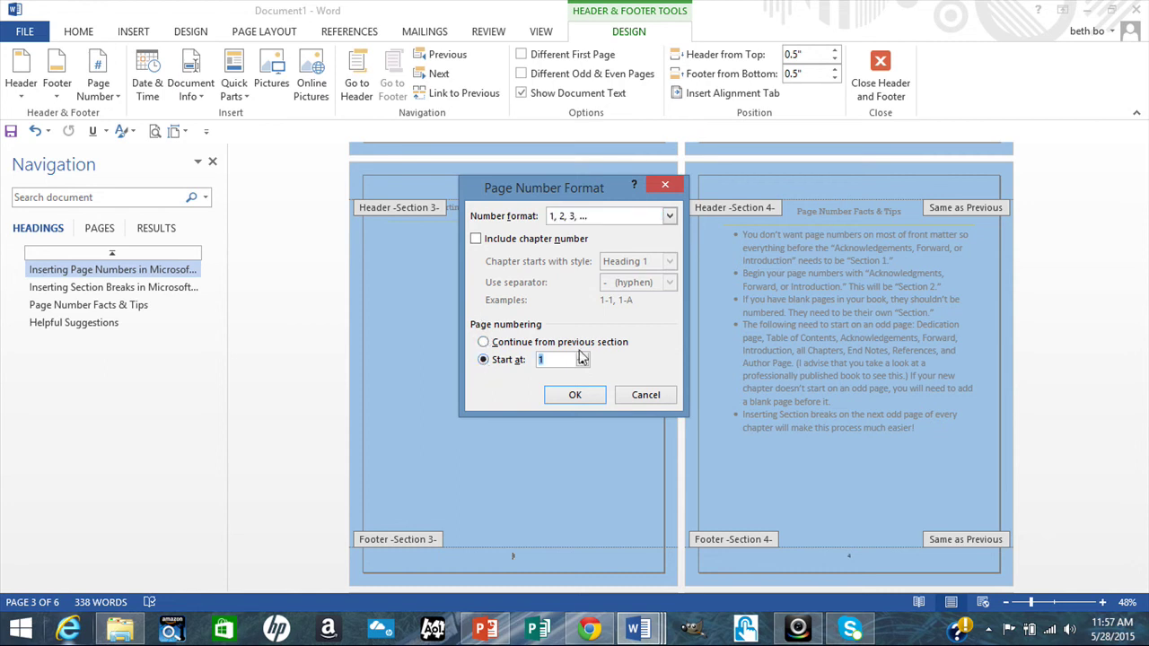
text(5)
click(573, 399)
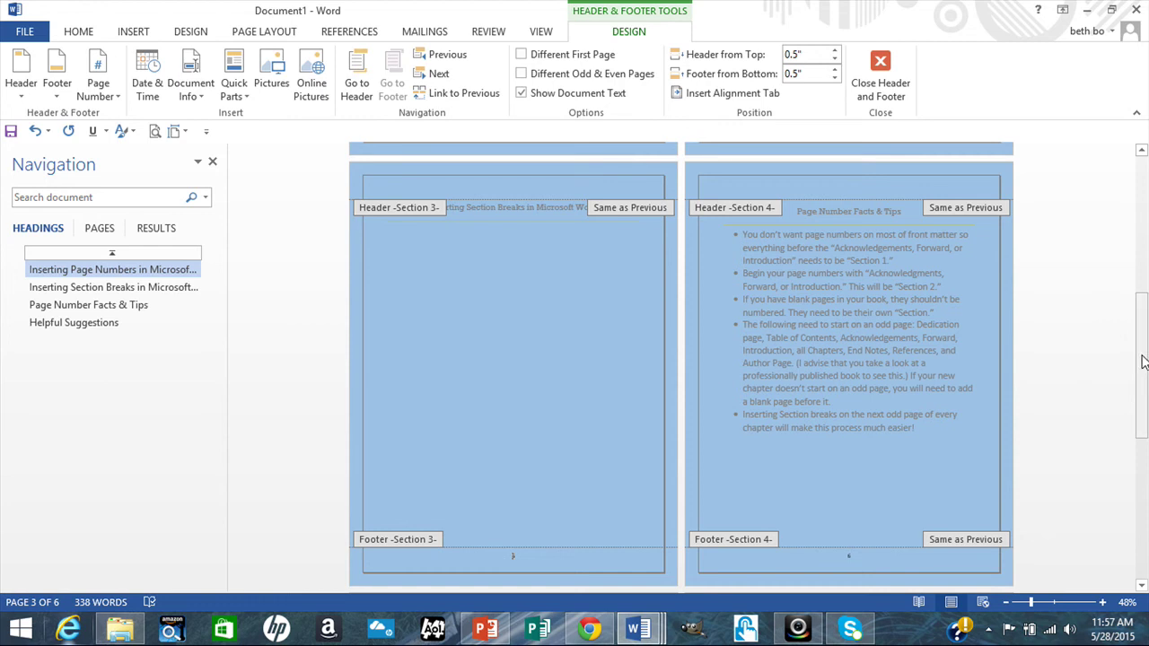
Close footer editing and check the page numbers at the bottom of the pages in Sections 2, 3 and 4
drag(1142, 361, 1142, 284)
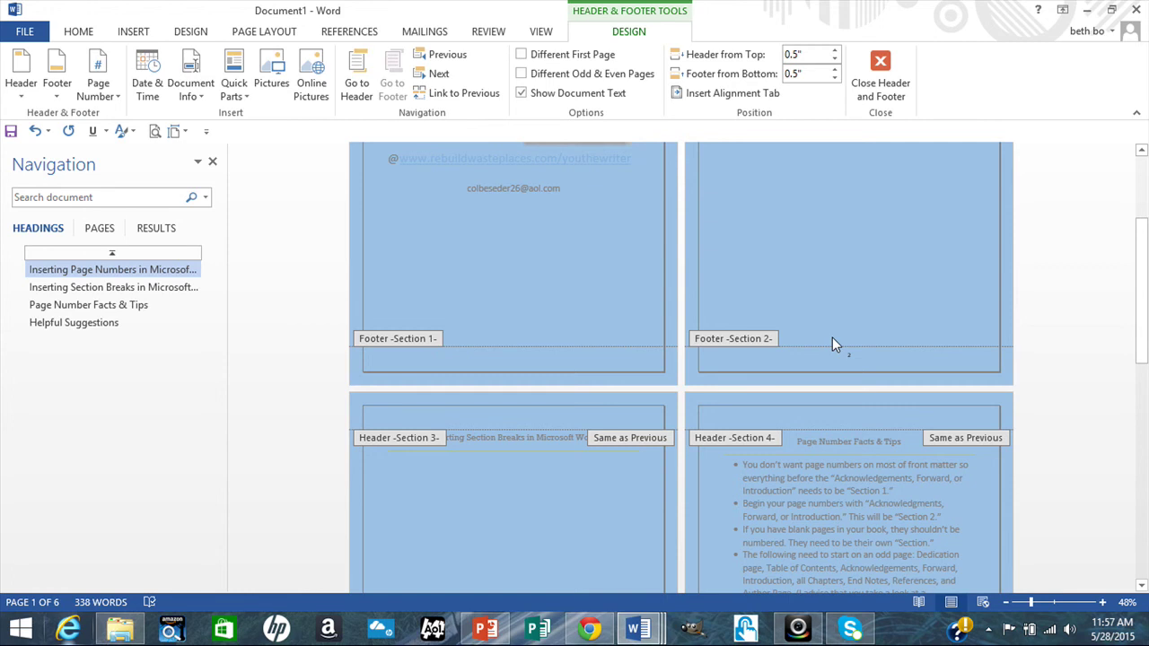
double_click(829, 285)
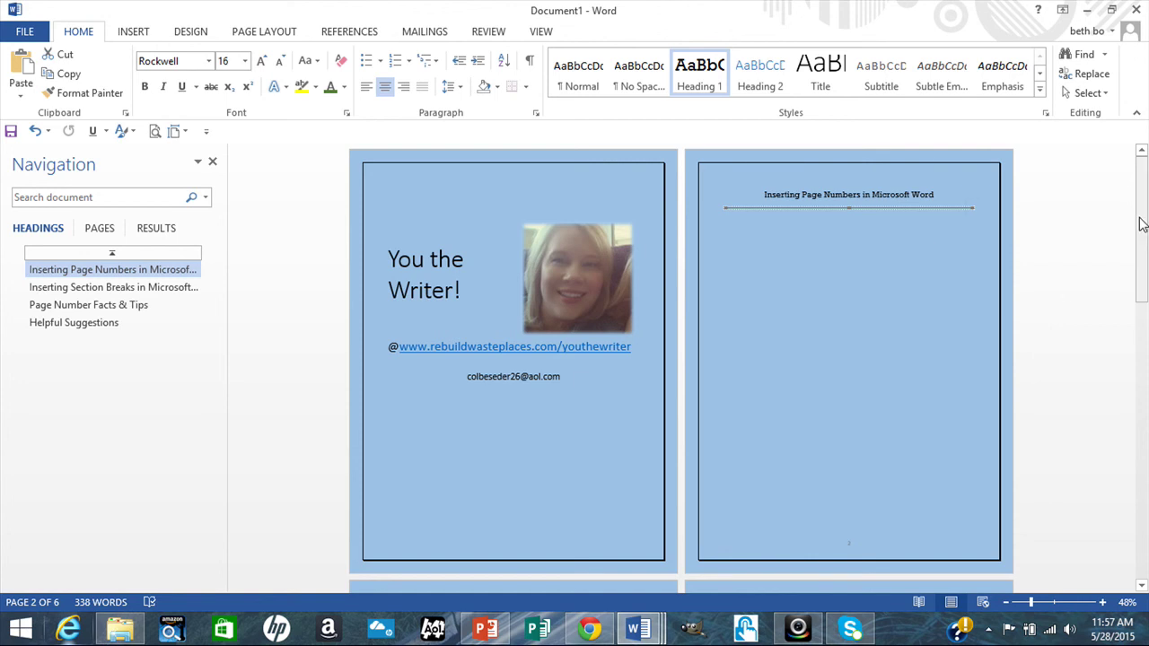
drag(1139, 224, 1144, 364)
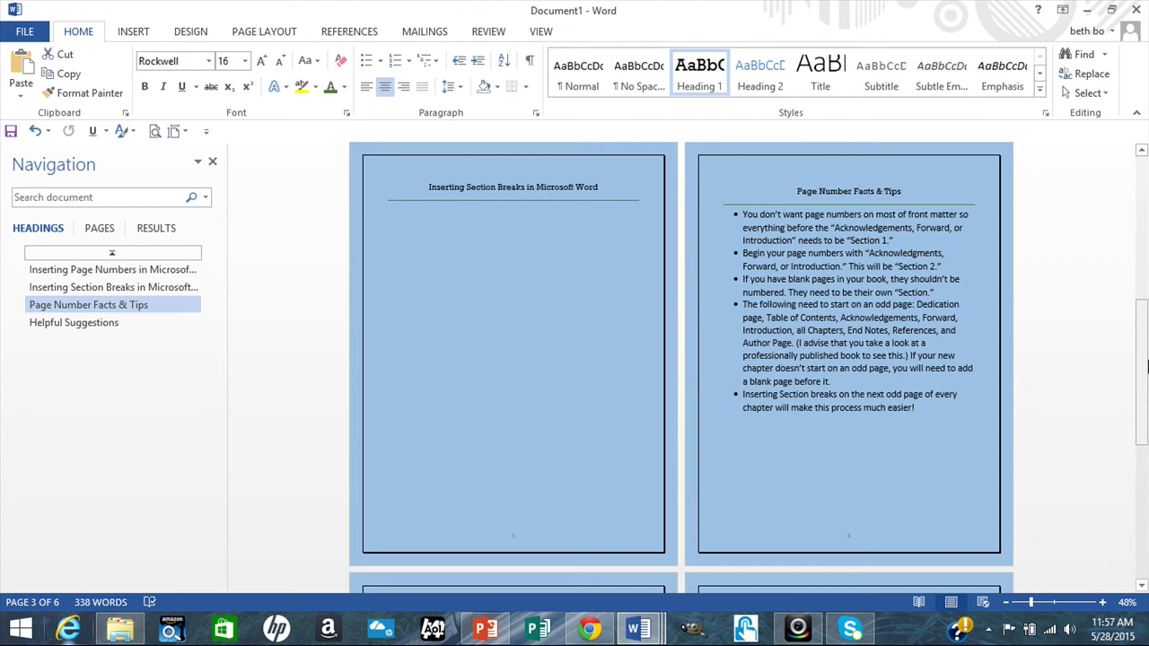
Switch to one-page view, enlarge it to 91%, and read the Page Number Facts & Tips and Helpful Suggestions pages
click(542, 32)
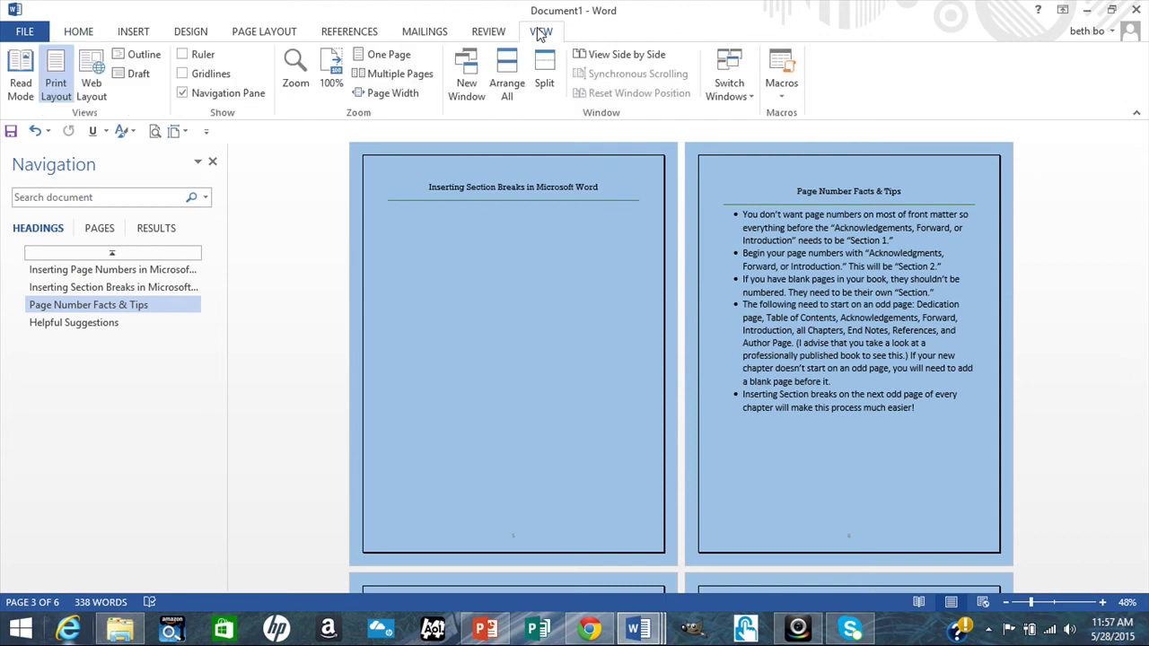
click(399, 59)
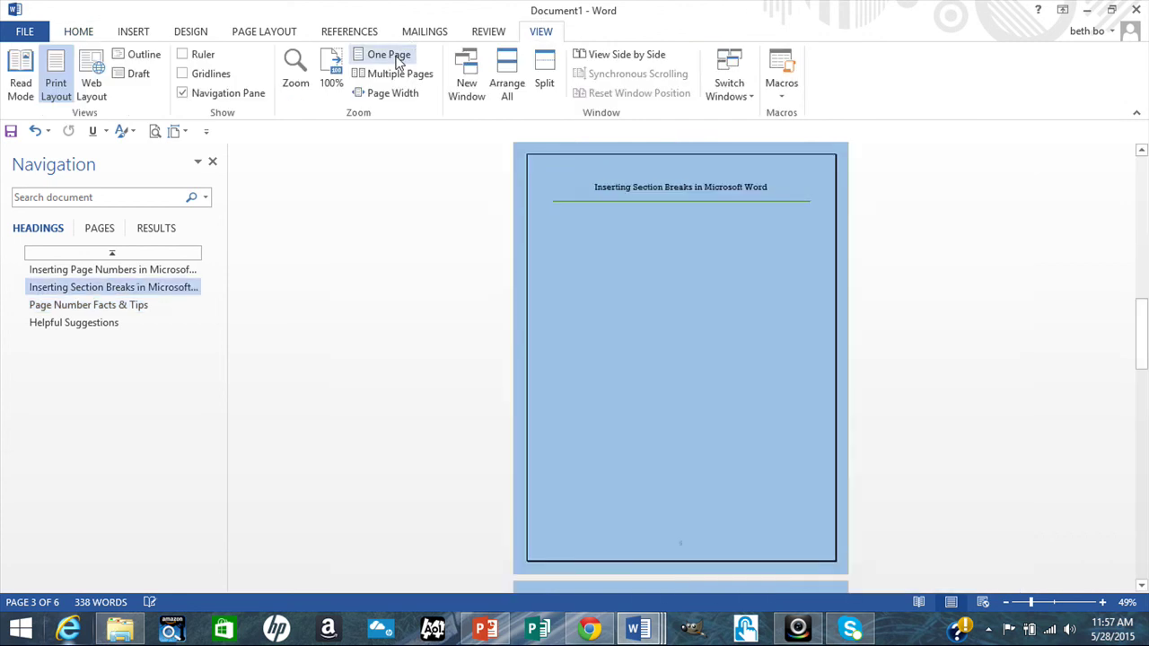
click(130, 306)
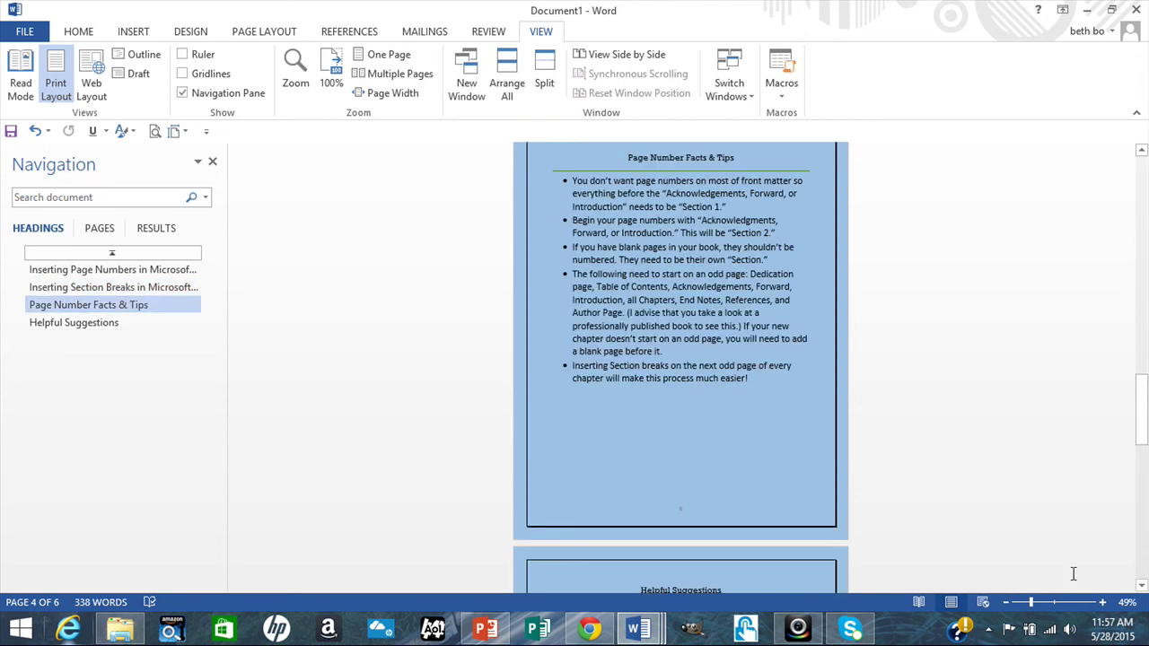
drag(1058, 606, 1052, 608)
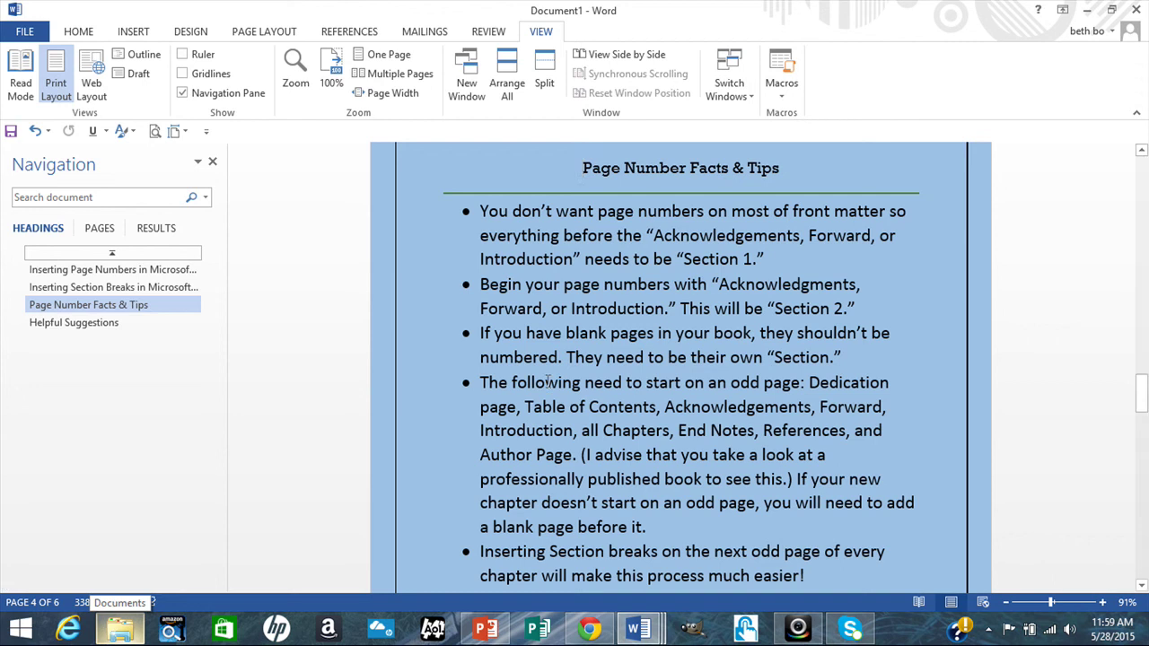
drag(1141, 373, 1141, 395)
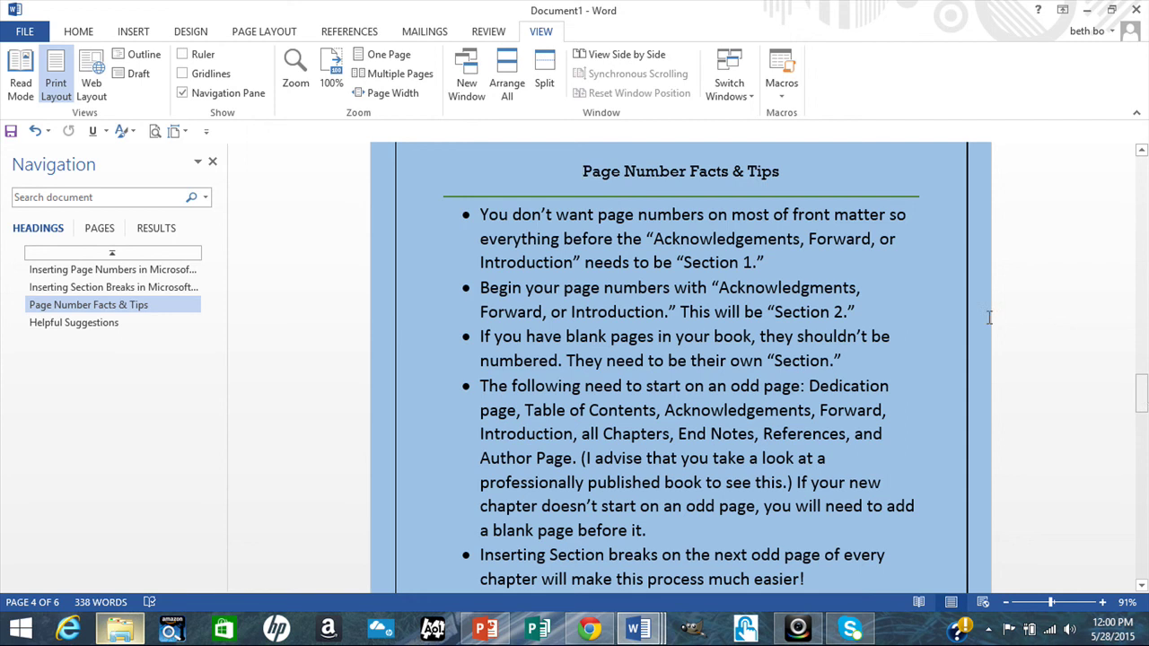
click(79, 323)
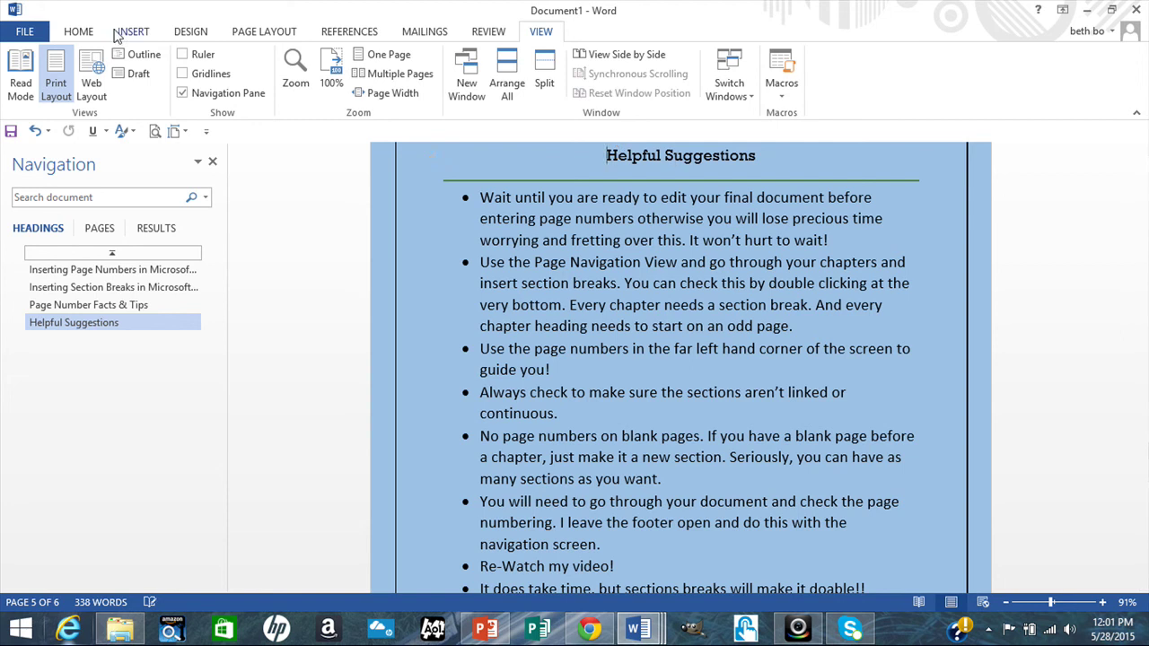
click(81, 33)
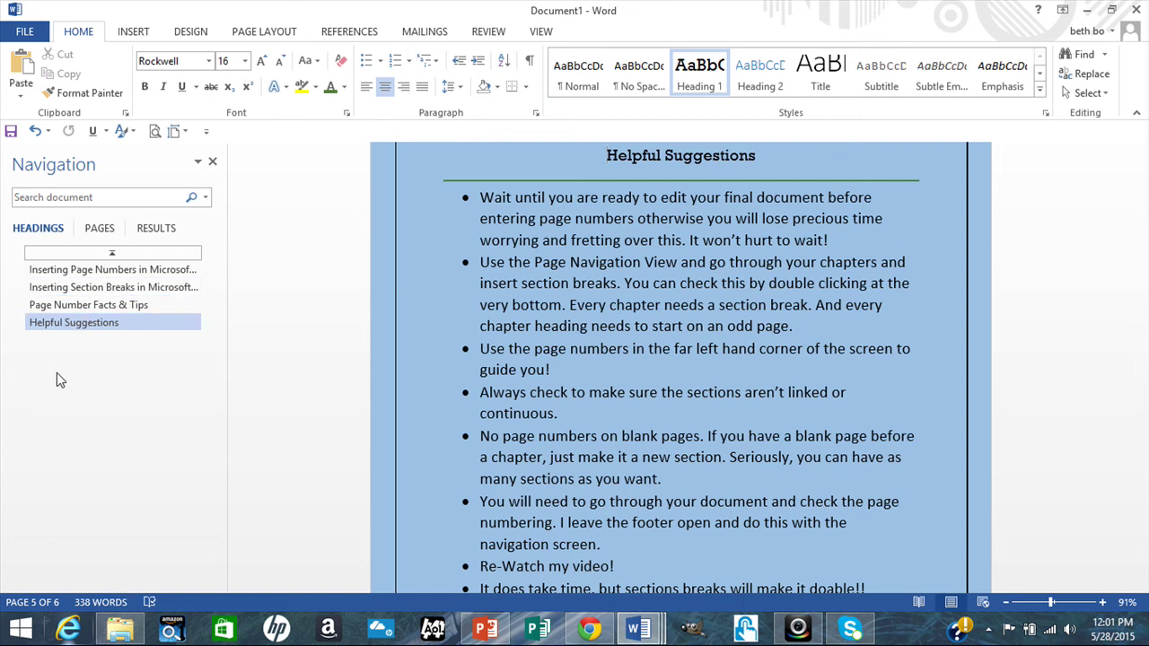
Go through the two pages headed Inserting Page Numbers and Inserting Section Breaks, opening each footer to check its section and page number
click(48, 270)
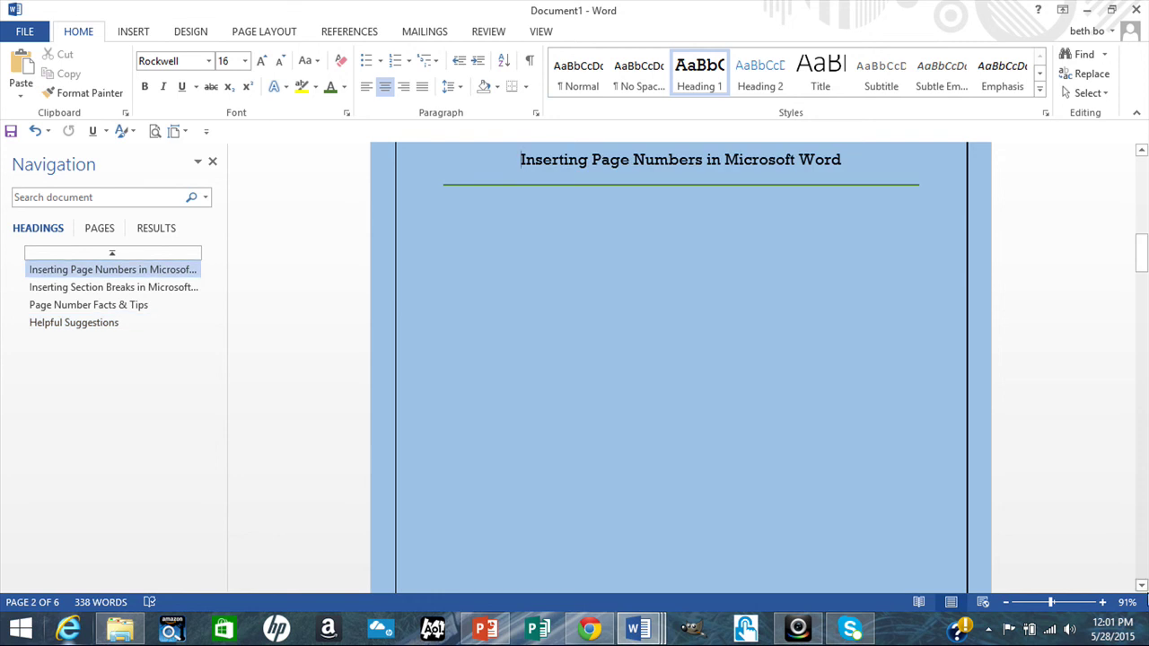
click(1141, 585)
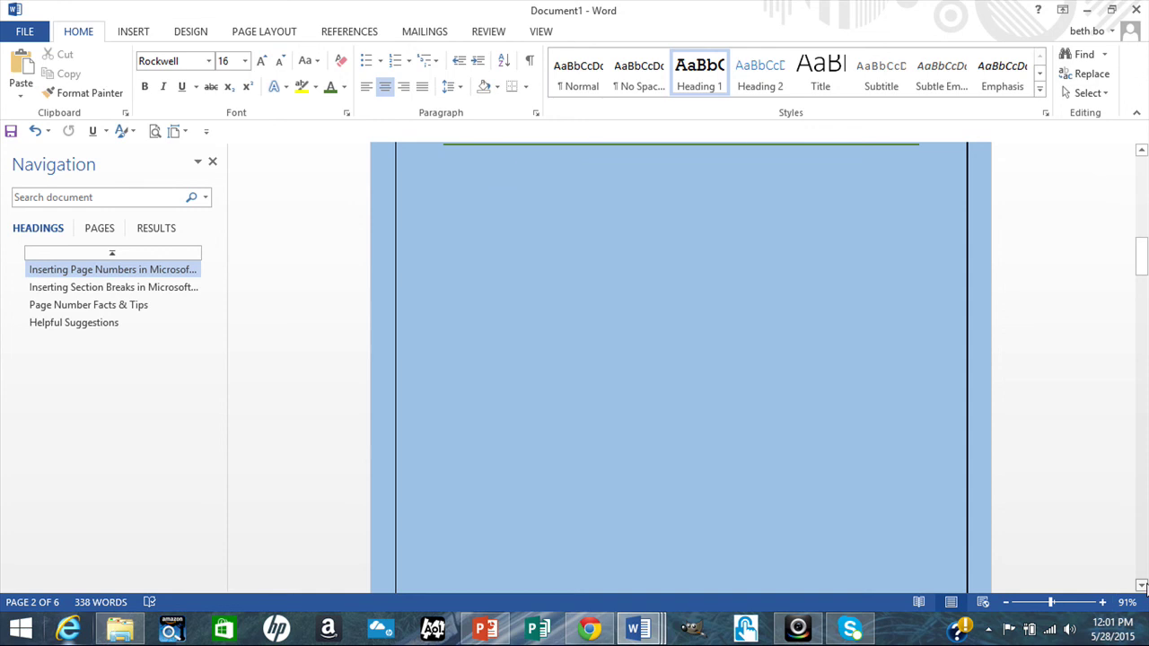
scroll(655, 513, down, 5)
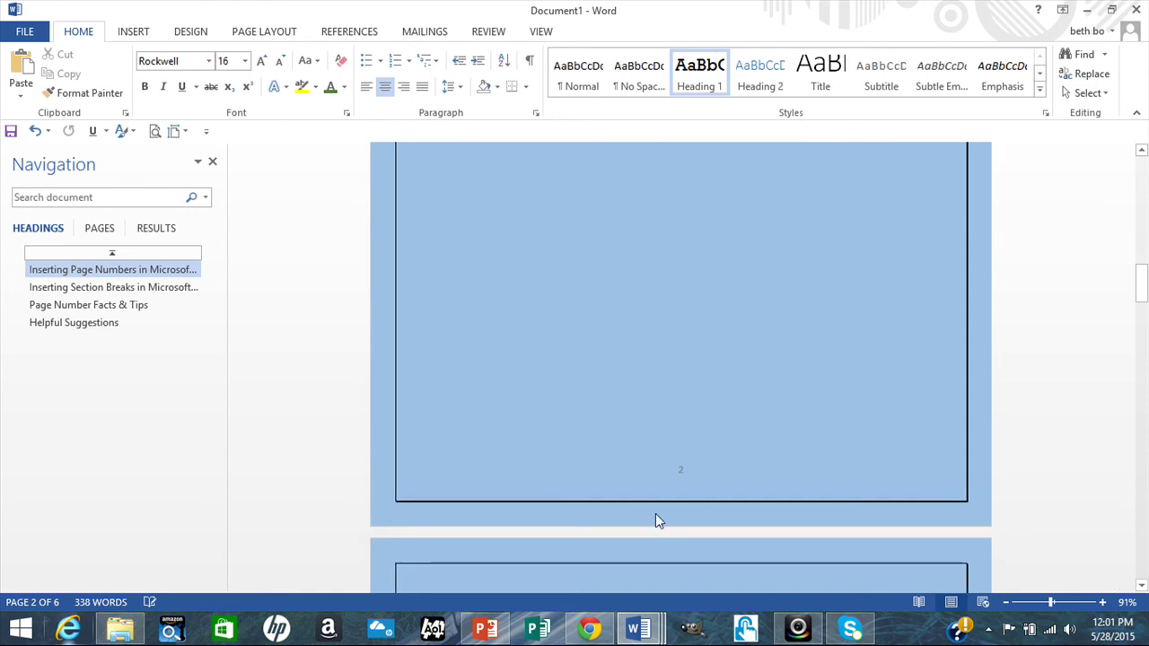
double_click(661, 492)
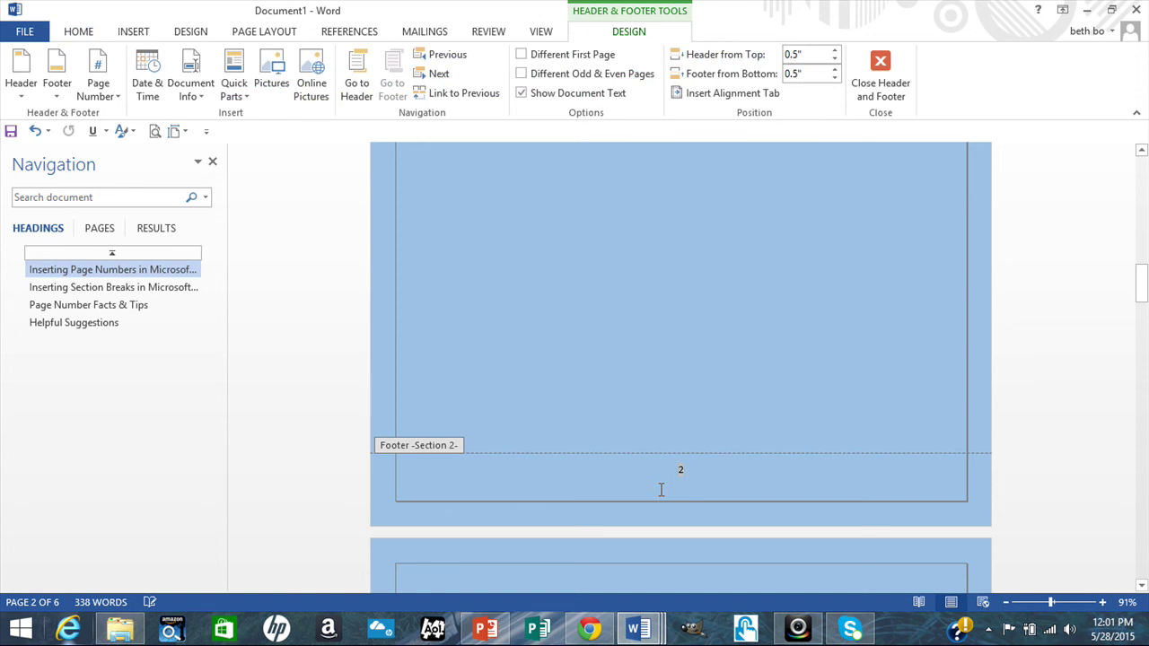
click(158, 297)
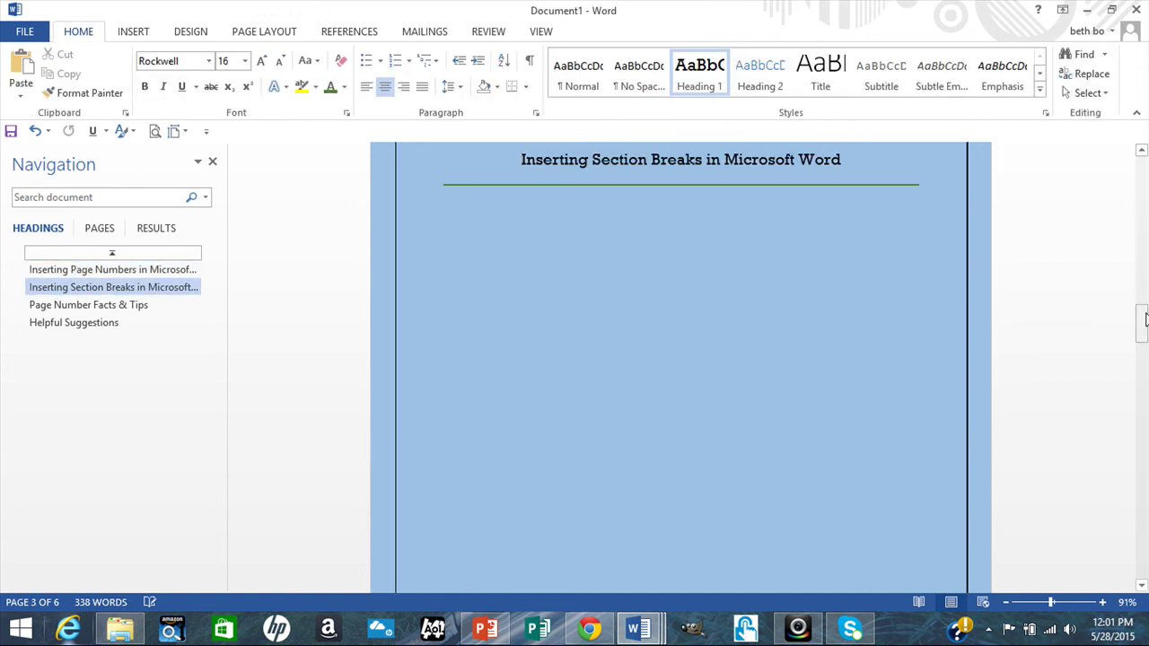
drag(1142, 326, 1144, 354)
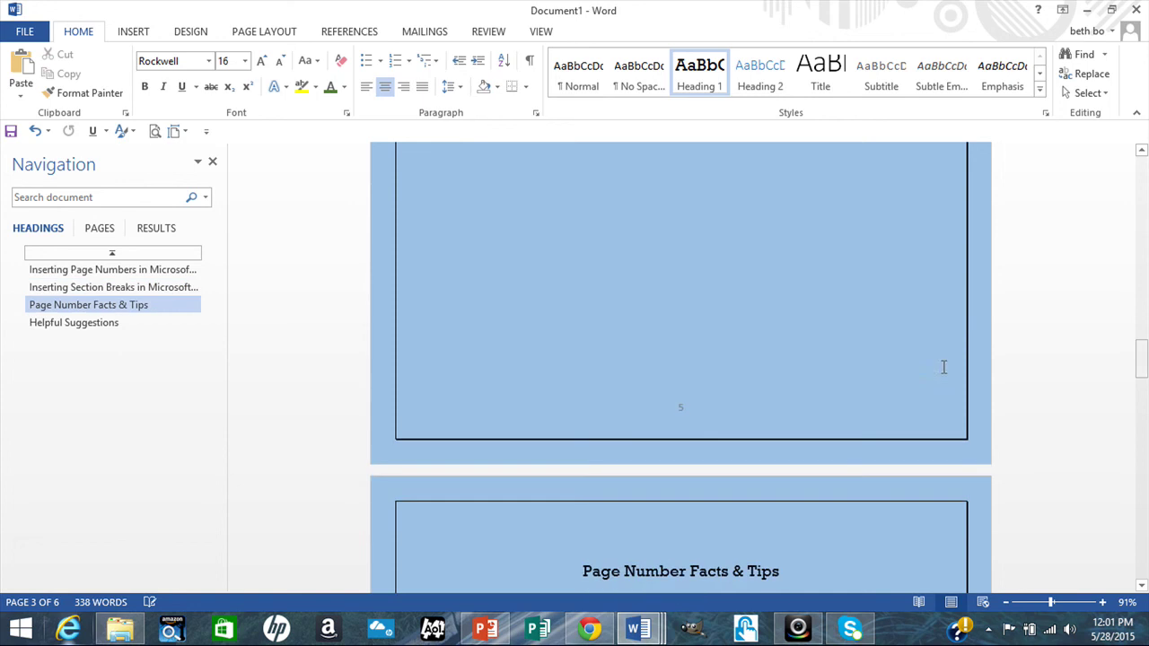
double_click(689, 436)
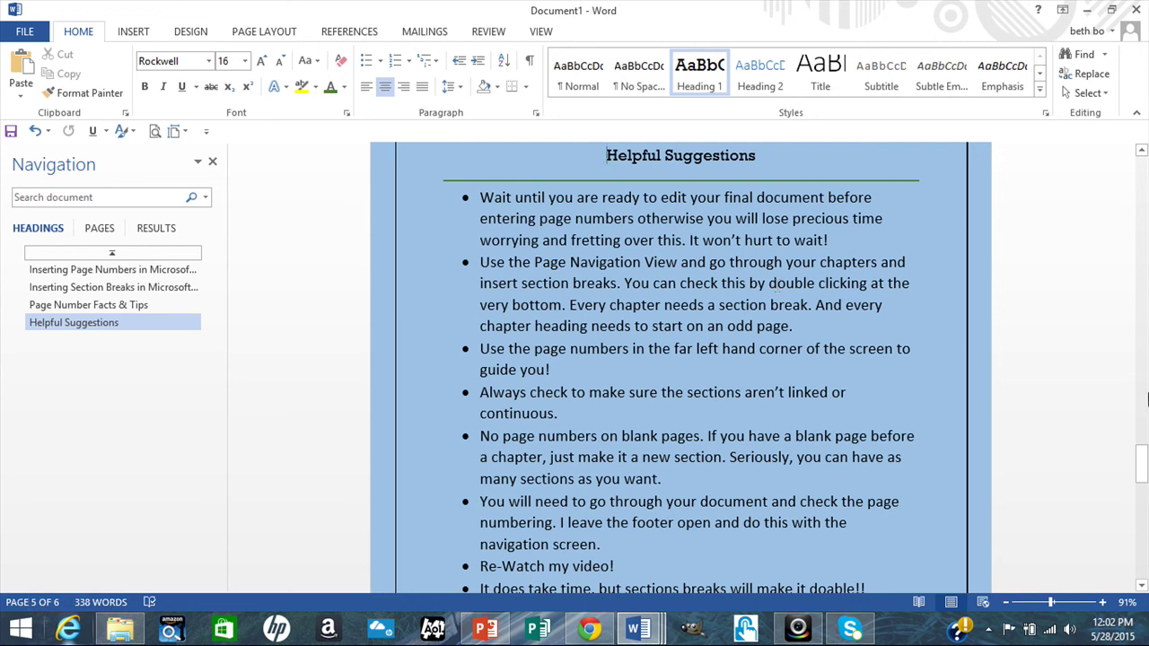
Open the footer of the Helpful Suggestions page to check its section, link and page number, and close it again
drag(1141, 464, 1142, 501)
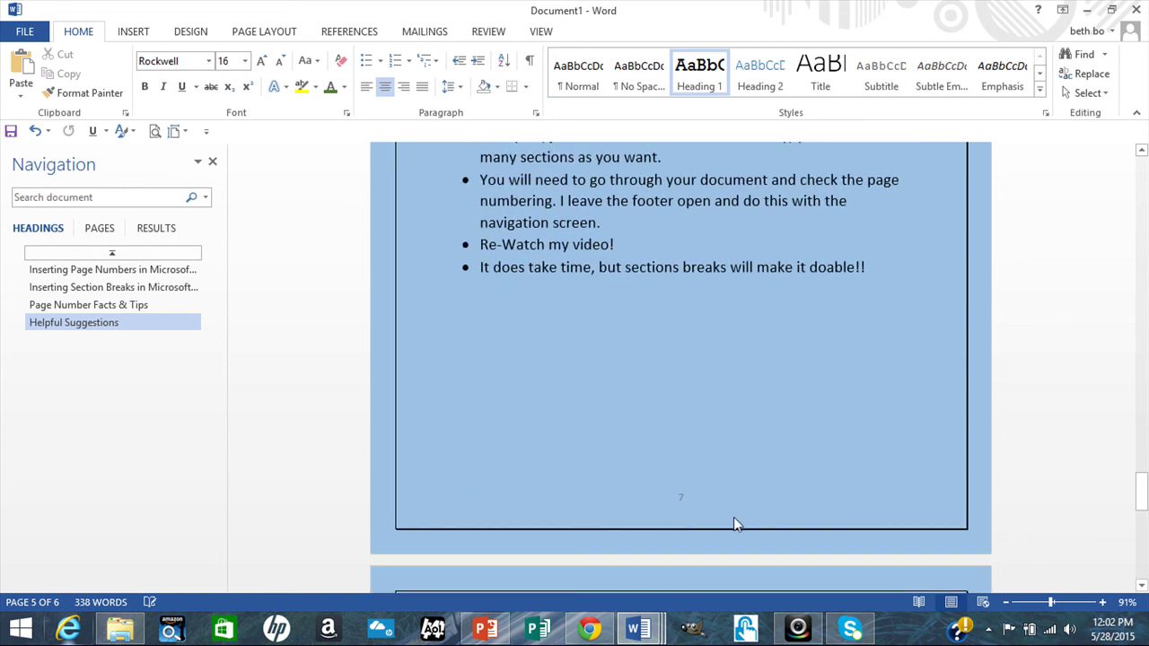
double_click(684, 520)
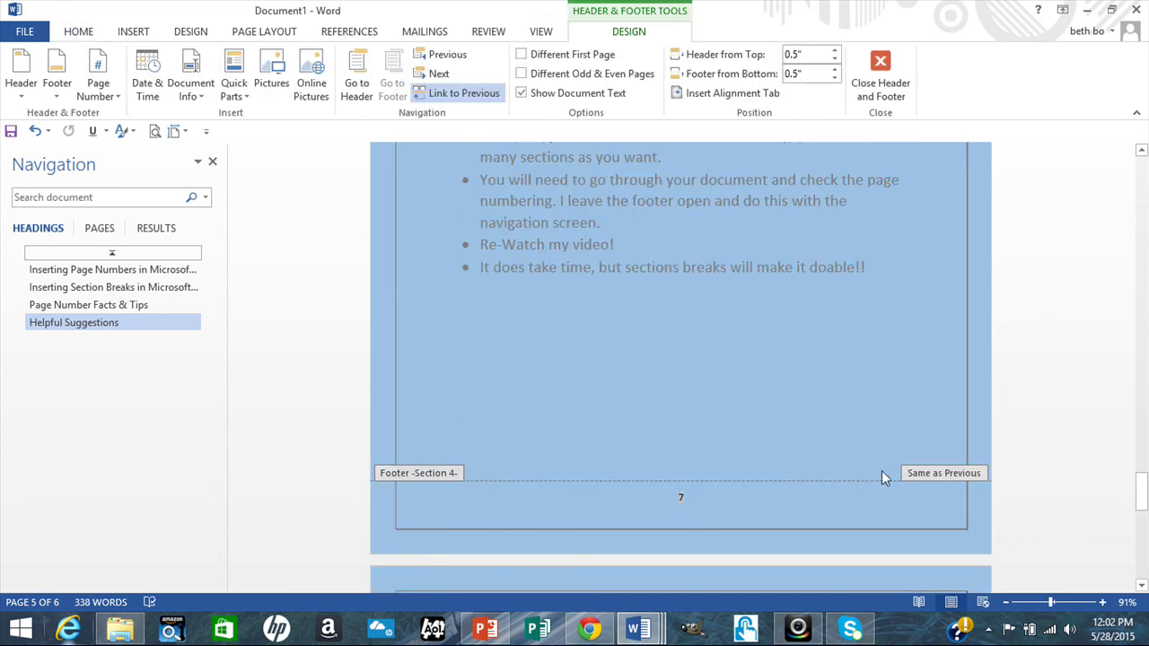
double_click(697, 421)
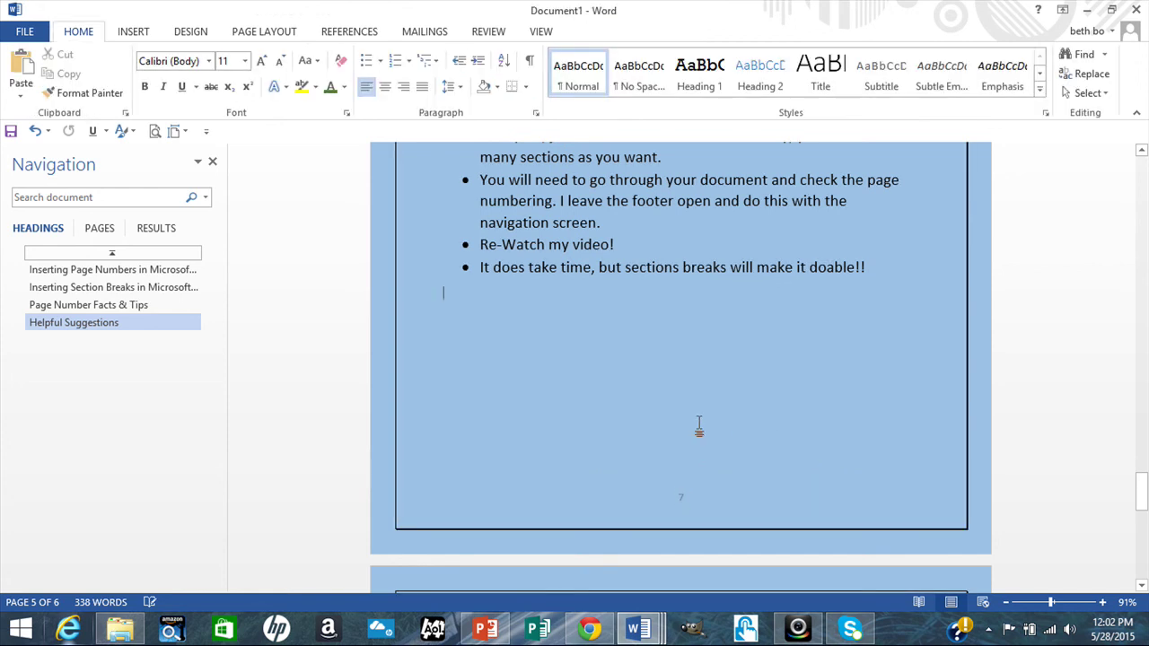
Review the bulleted list on the Helpful Suggestions page and return to the title page of the document
drag(1141, 491, 1143, 470)
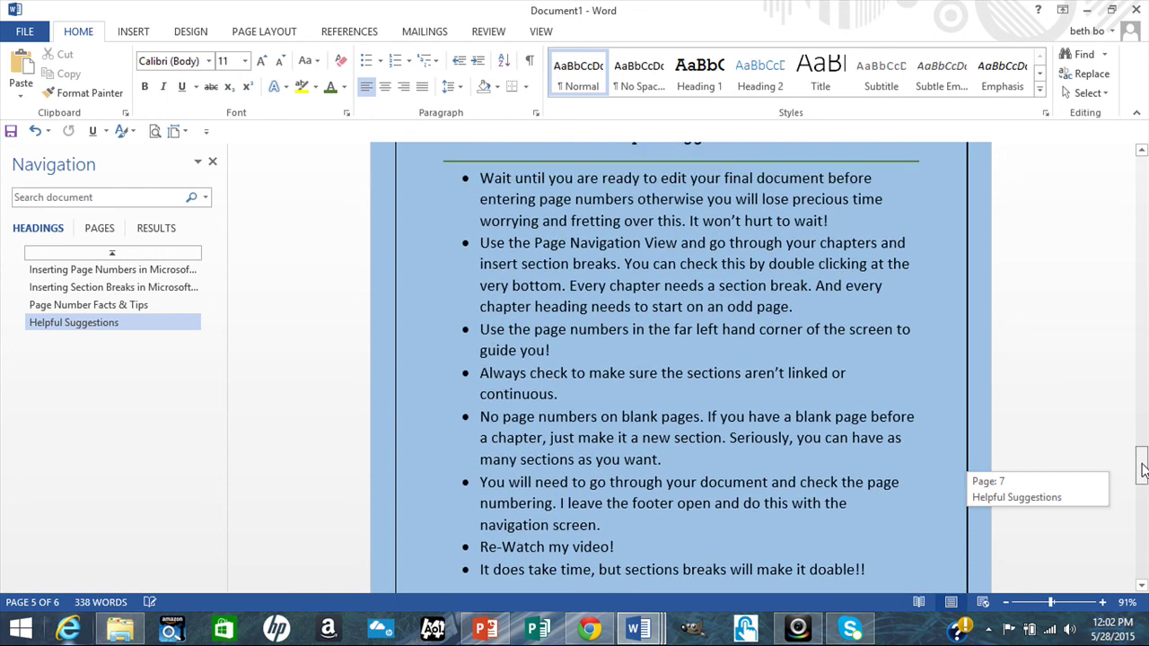
drag(1143, 469, 1142, 473)
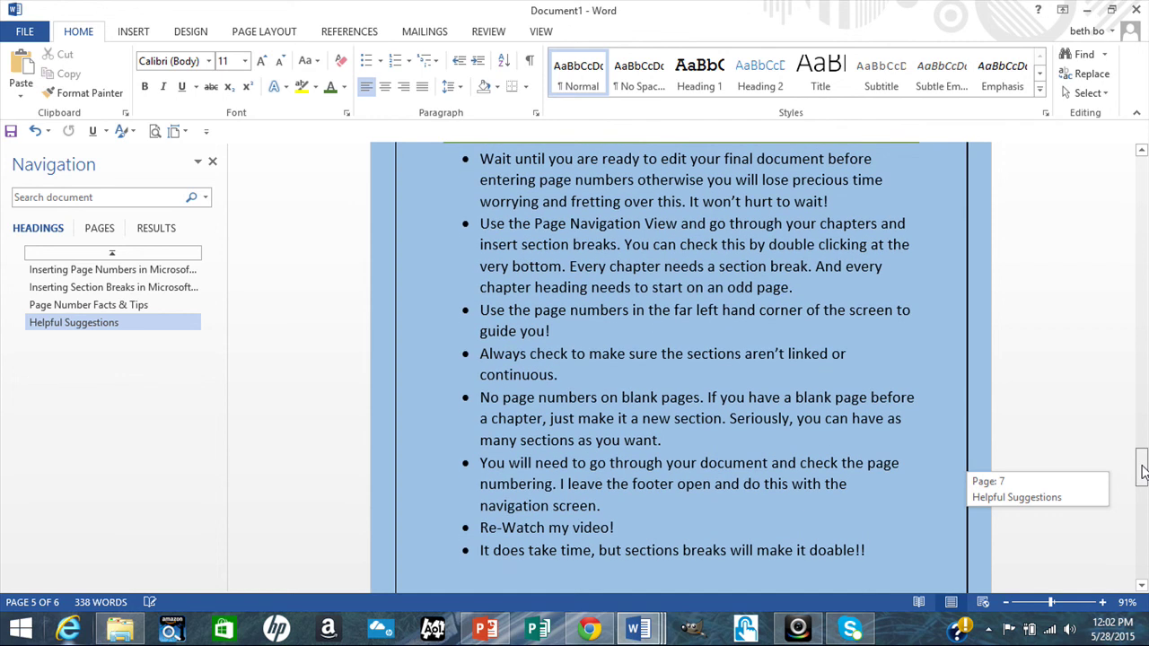
drag(1142, 474, 1142, 476)
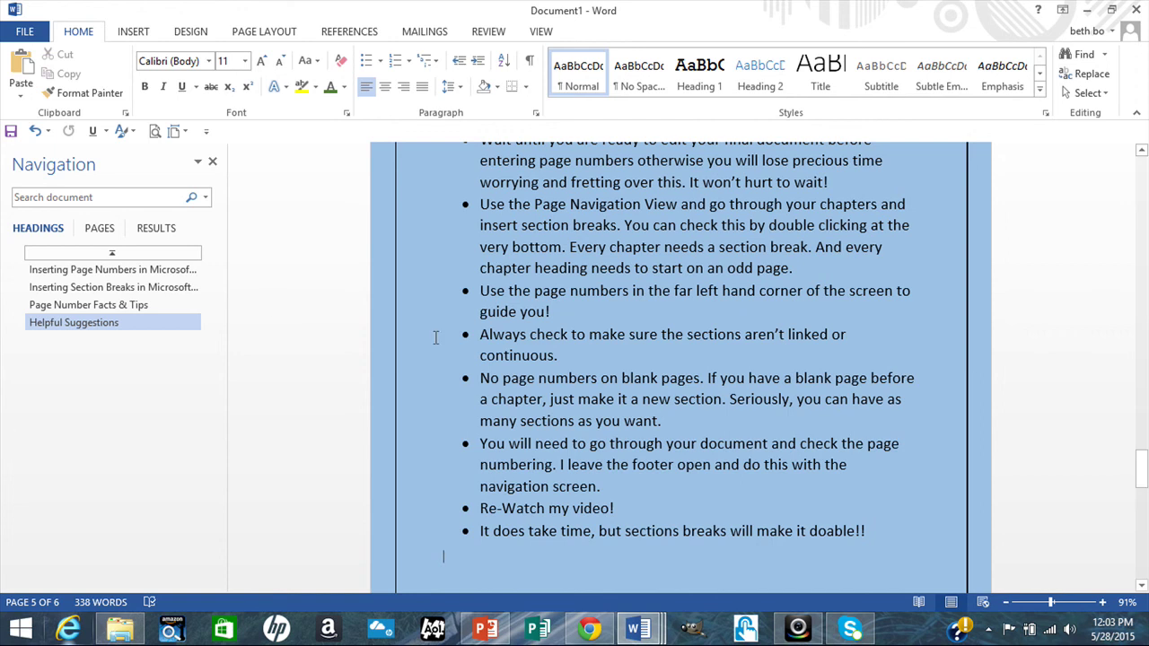
click(63, 259)
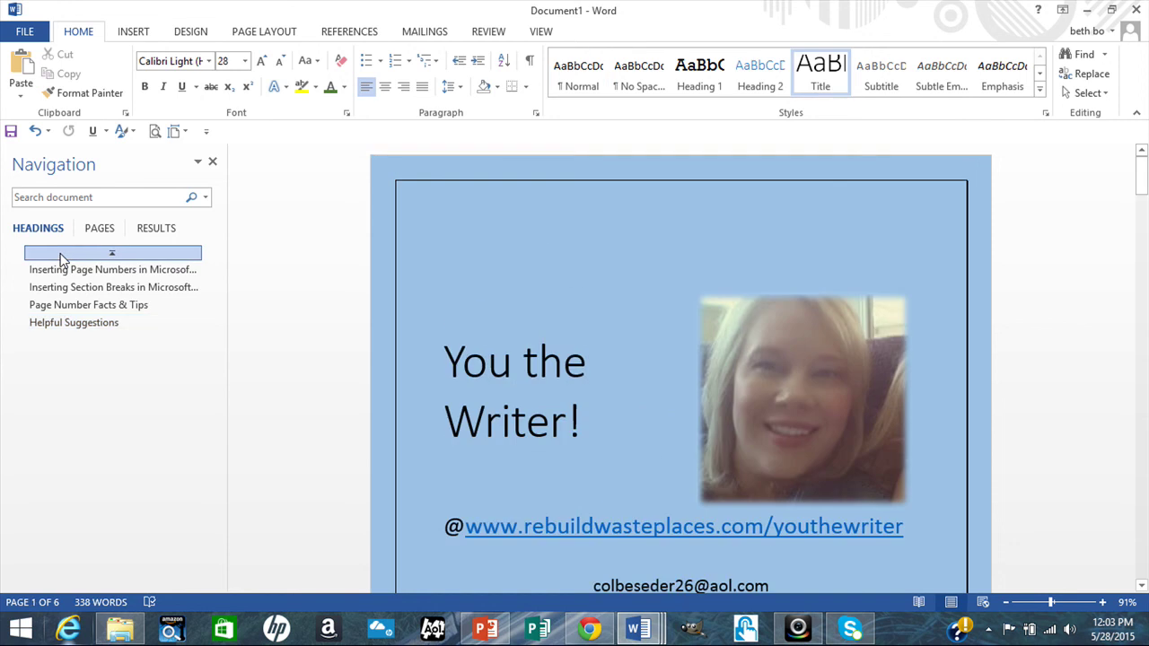